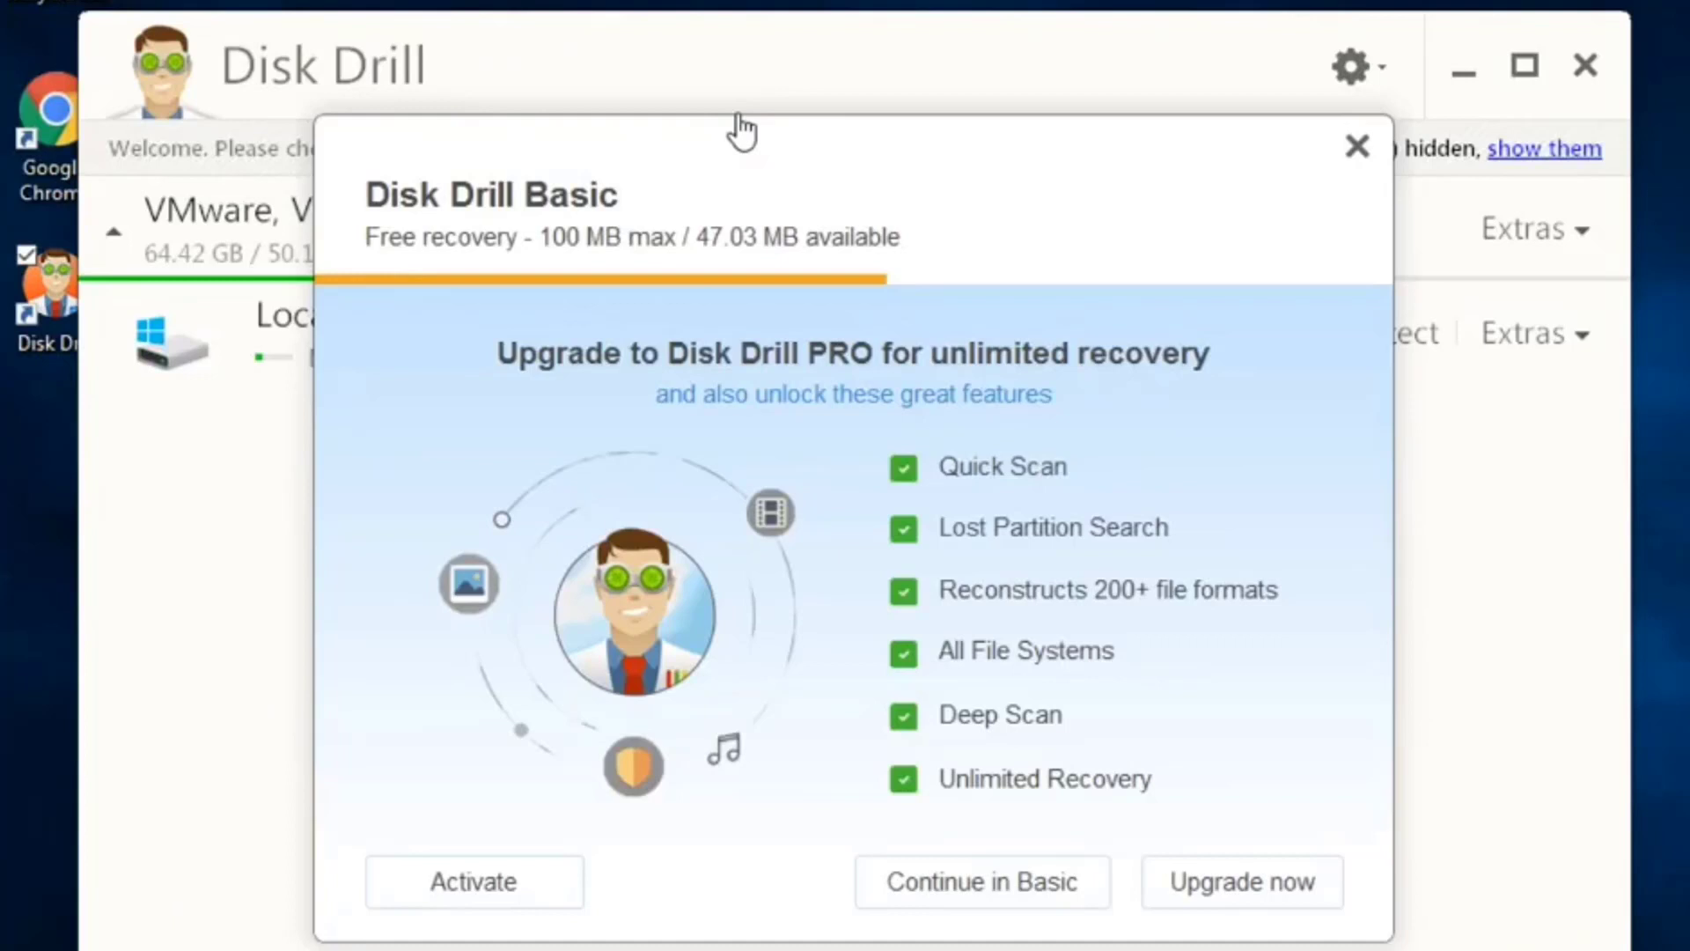
- Stay on the free Basic edition and move all seven Kingston drive items to the trash
{"action": "left_click", "coordinate": [1004, 885]}
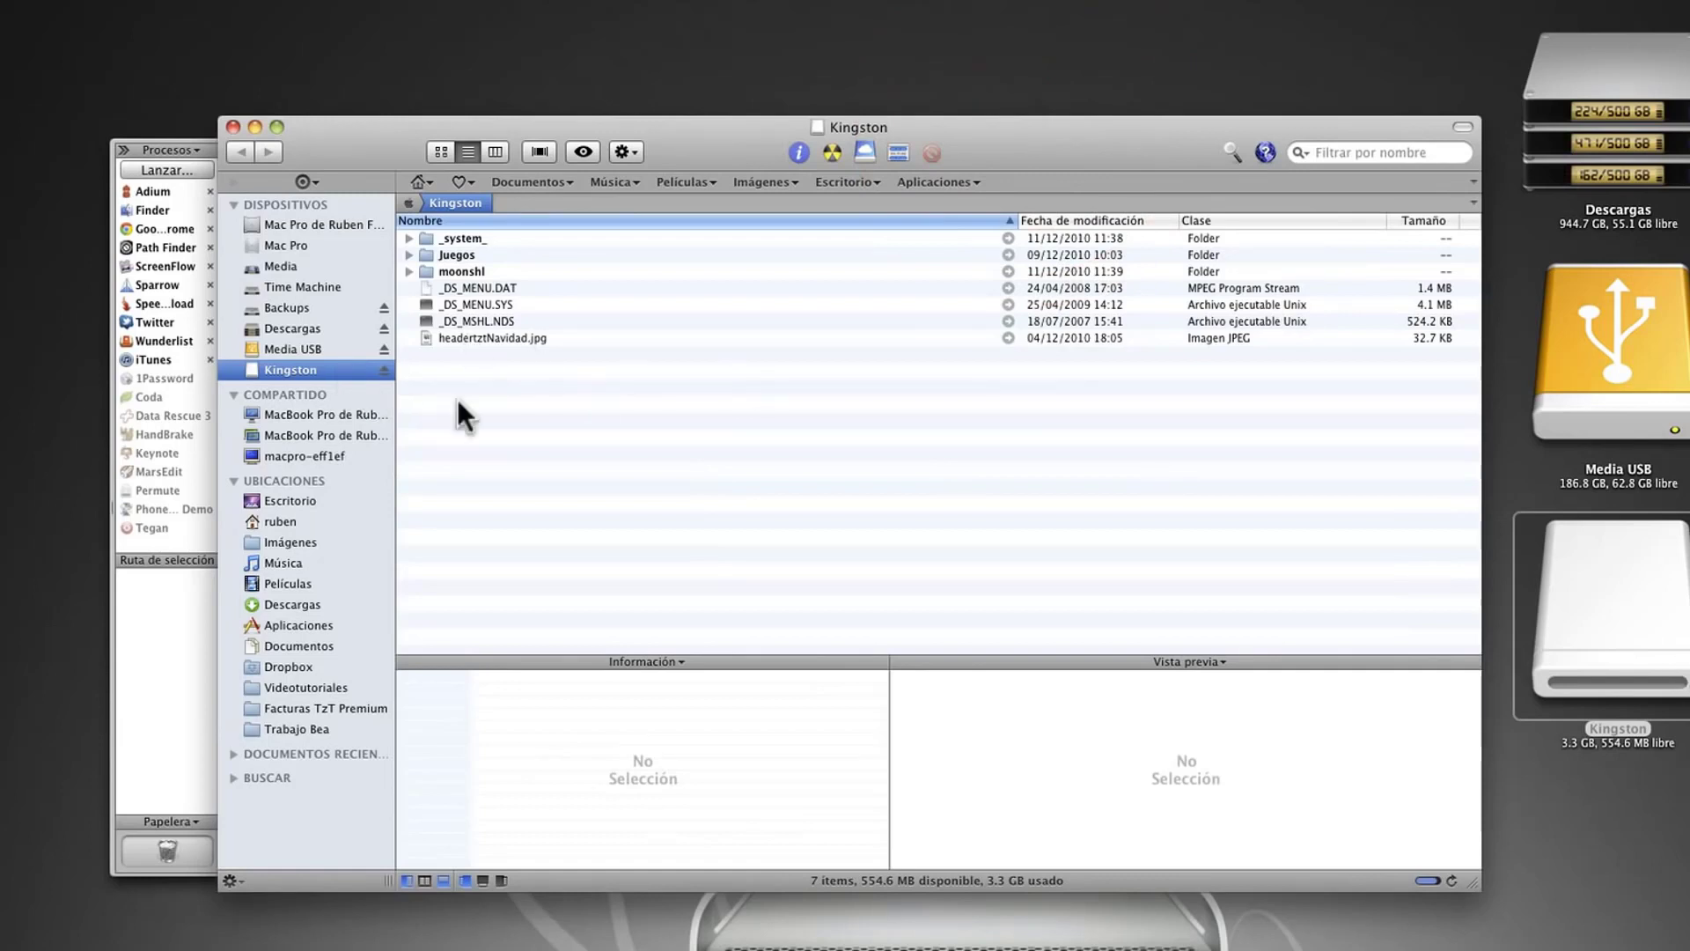
{"action": "key", "text": "super+a"}
{"action": "key", "text": "super+BackSpace"}
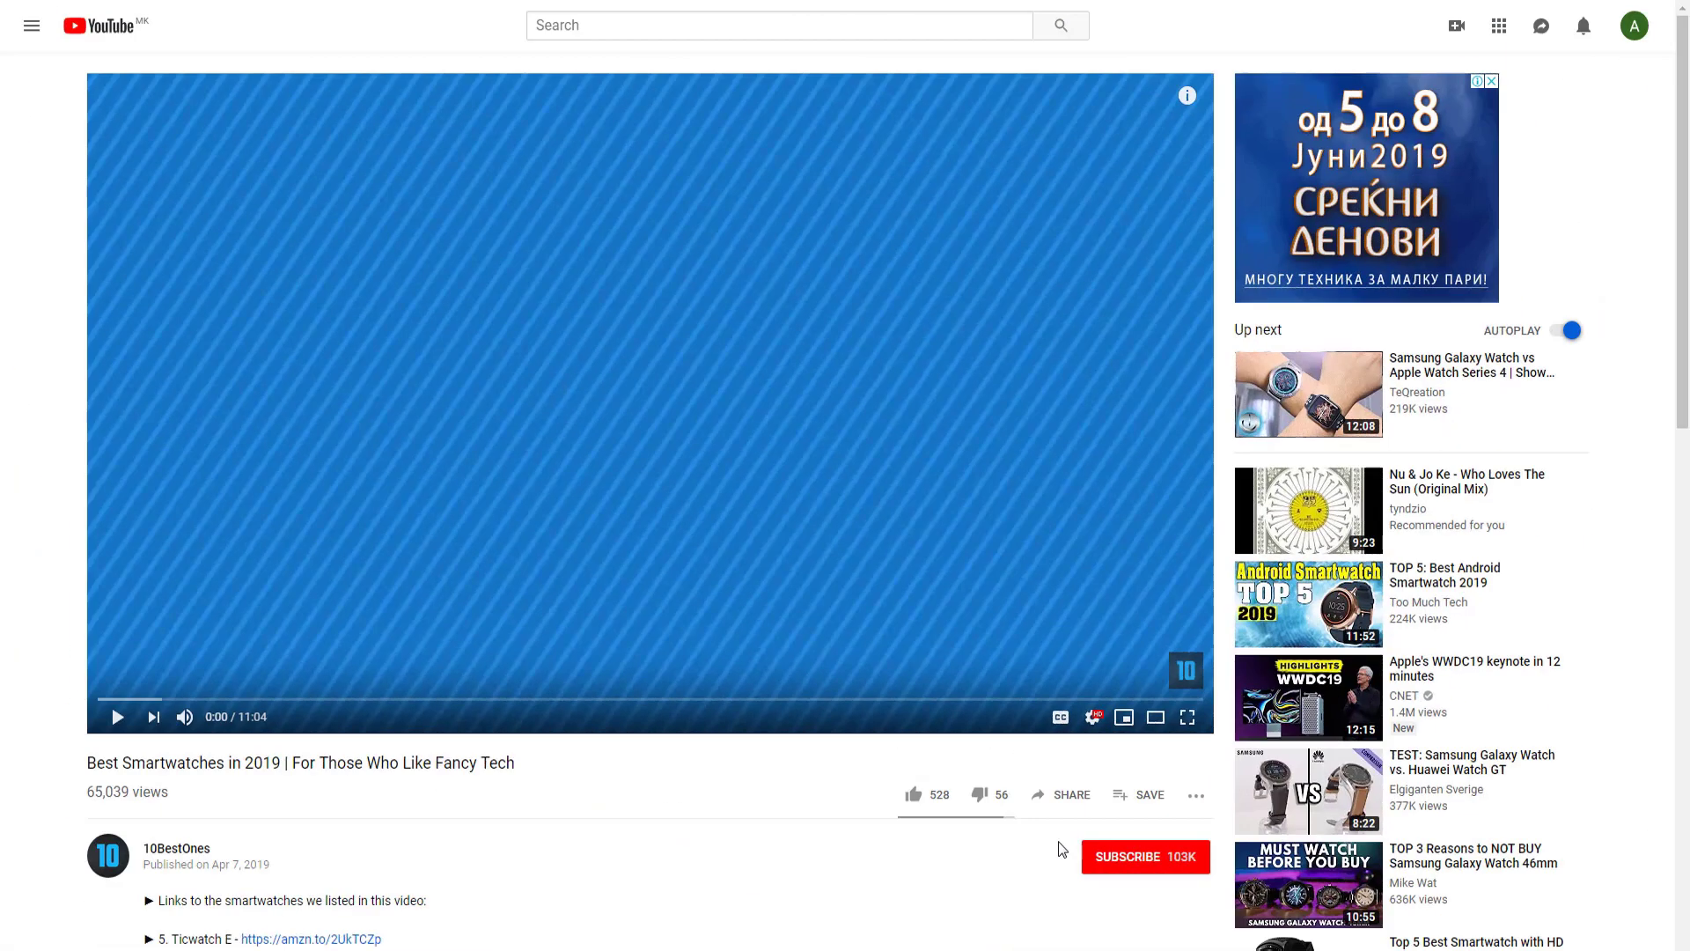
- Like the Best Smartwatches in 2019 video and post a comment on it
{"action": "scroll", "coordinate": [974, 864], "scroll_direction": "down", "scroll_amount": 1}
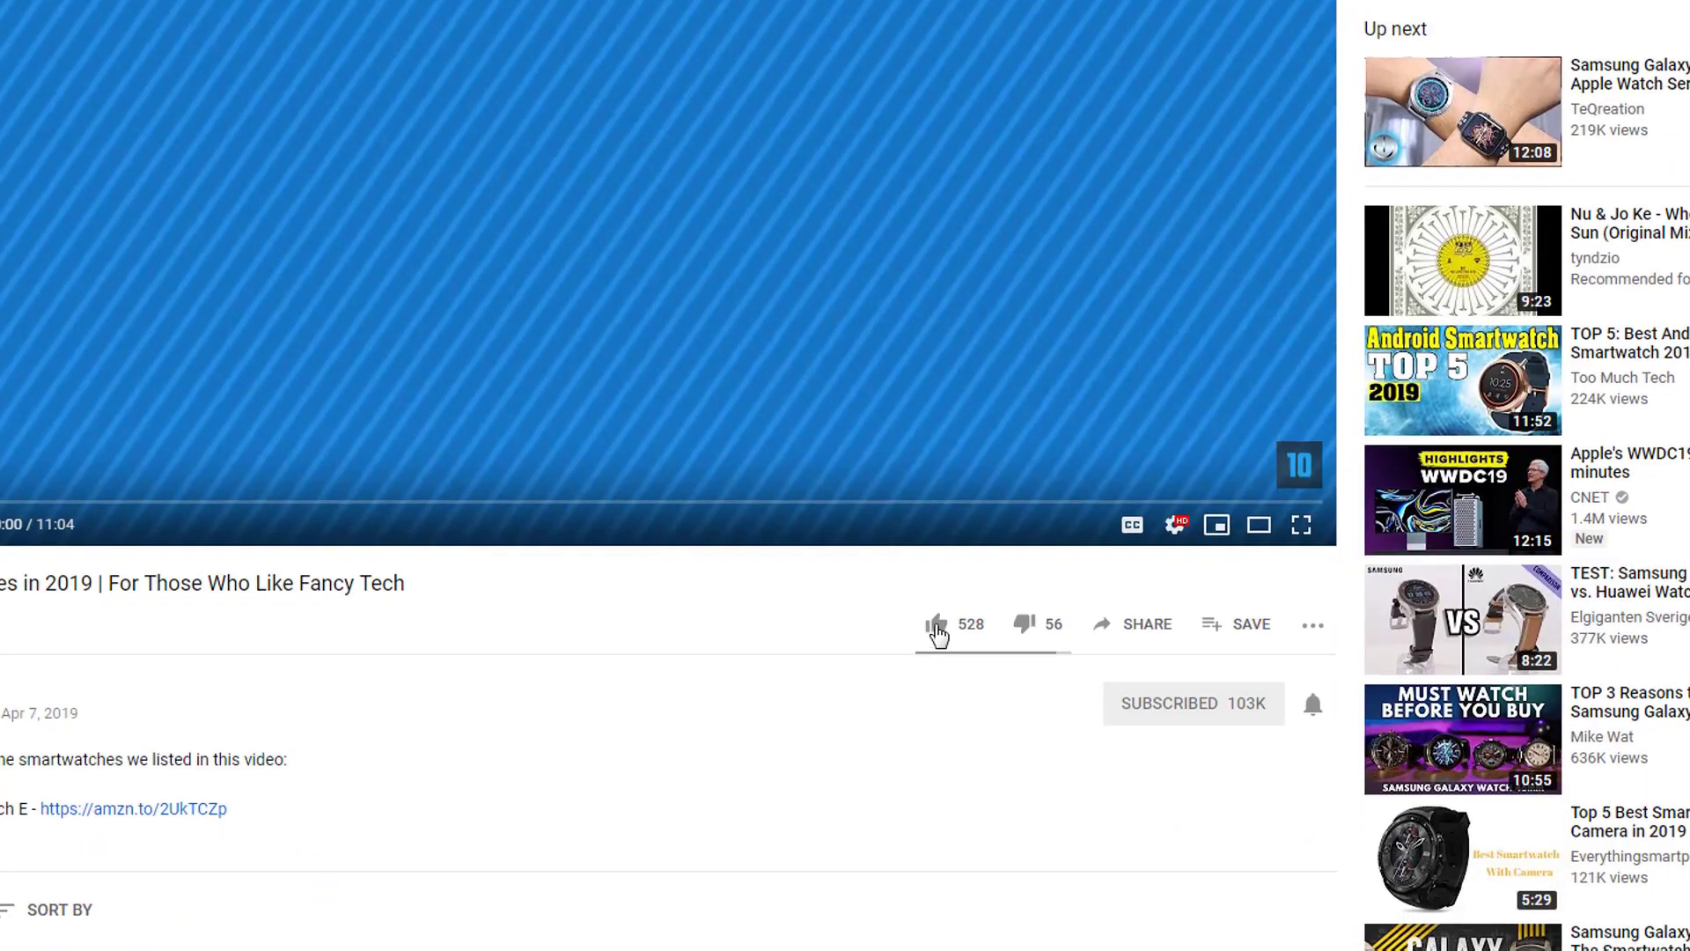
{"action": "left_click", "coordinate": [936, 724]}
{"action": "scroll", "coordinate": [717, 798], "scroll_direction": "down", "scroll_amount": 3}
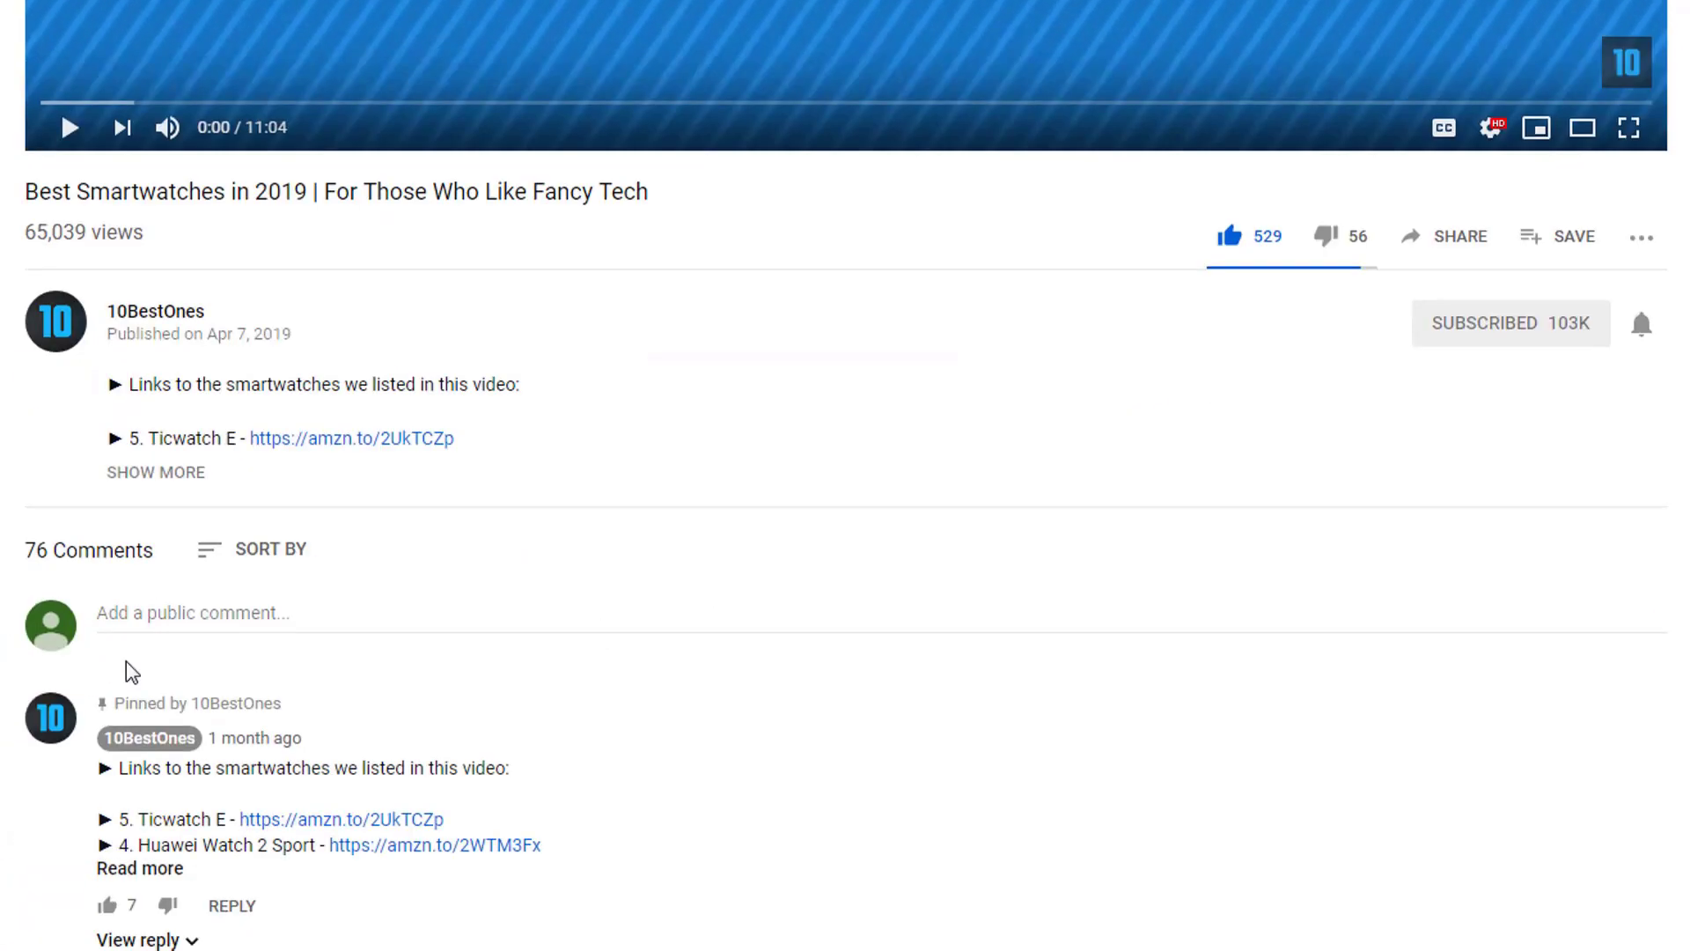
{"action": "left_click", "coordinate": [138, 671]}
{"action": "type", "text": "******"}
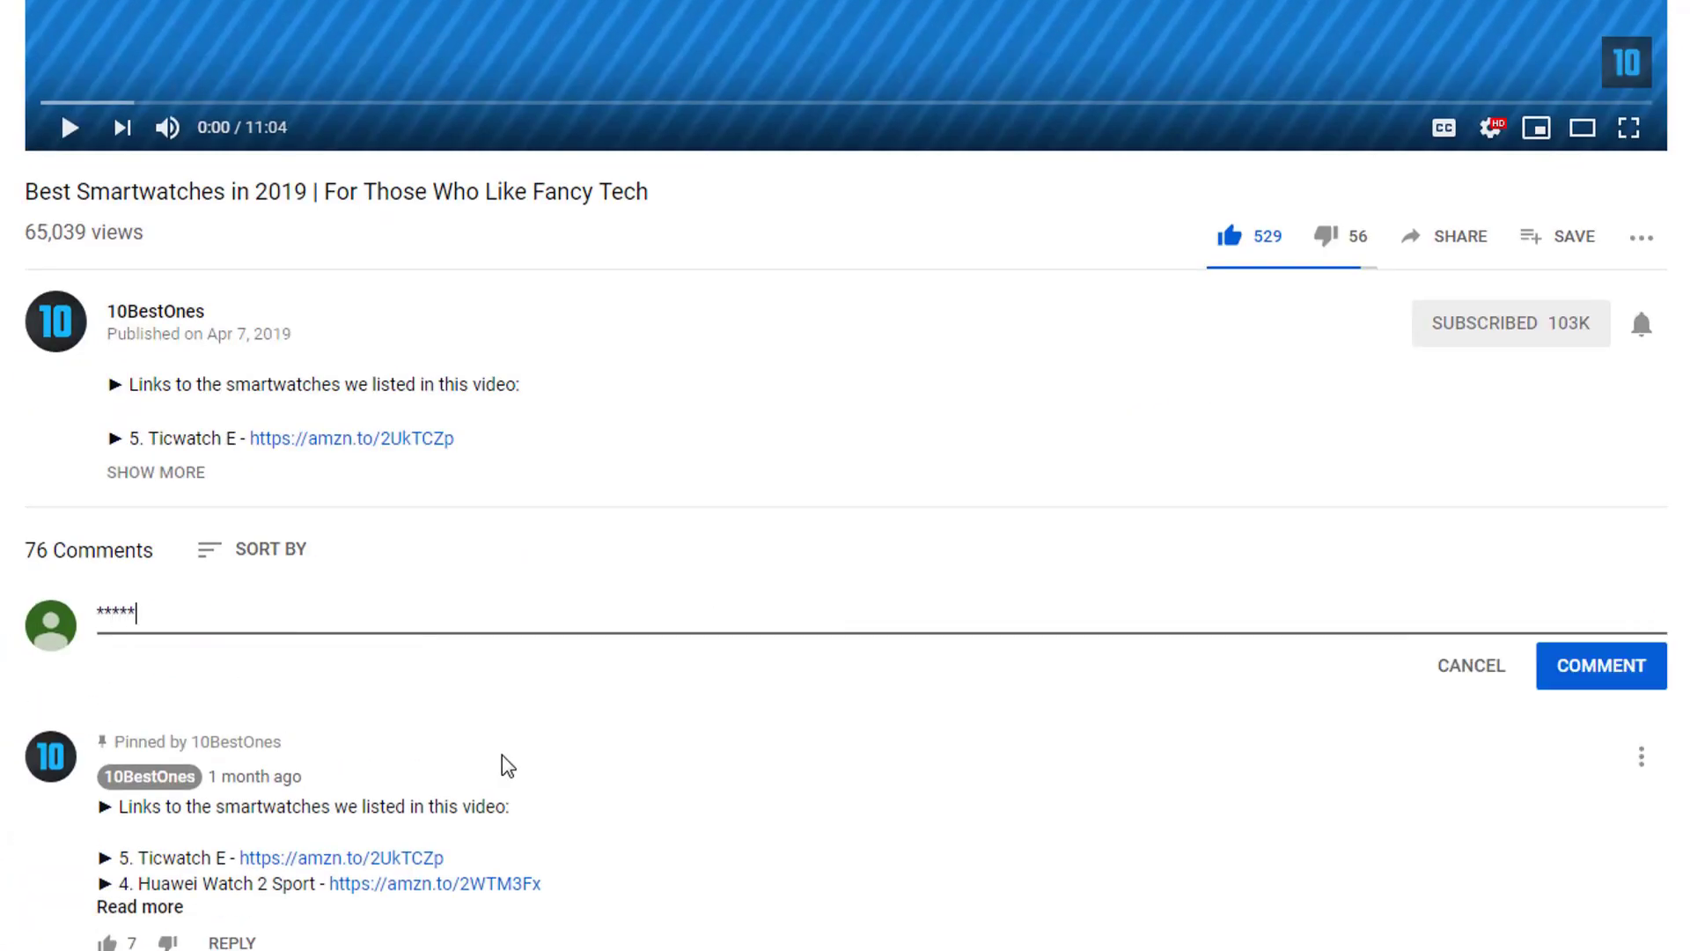
{"action": "left_click", "coordinate": [1601, 666]}
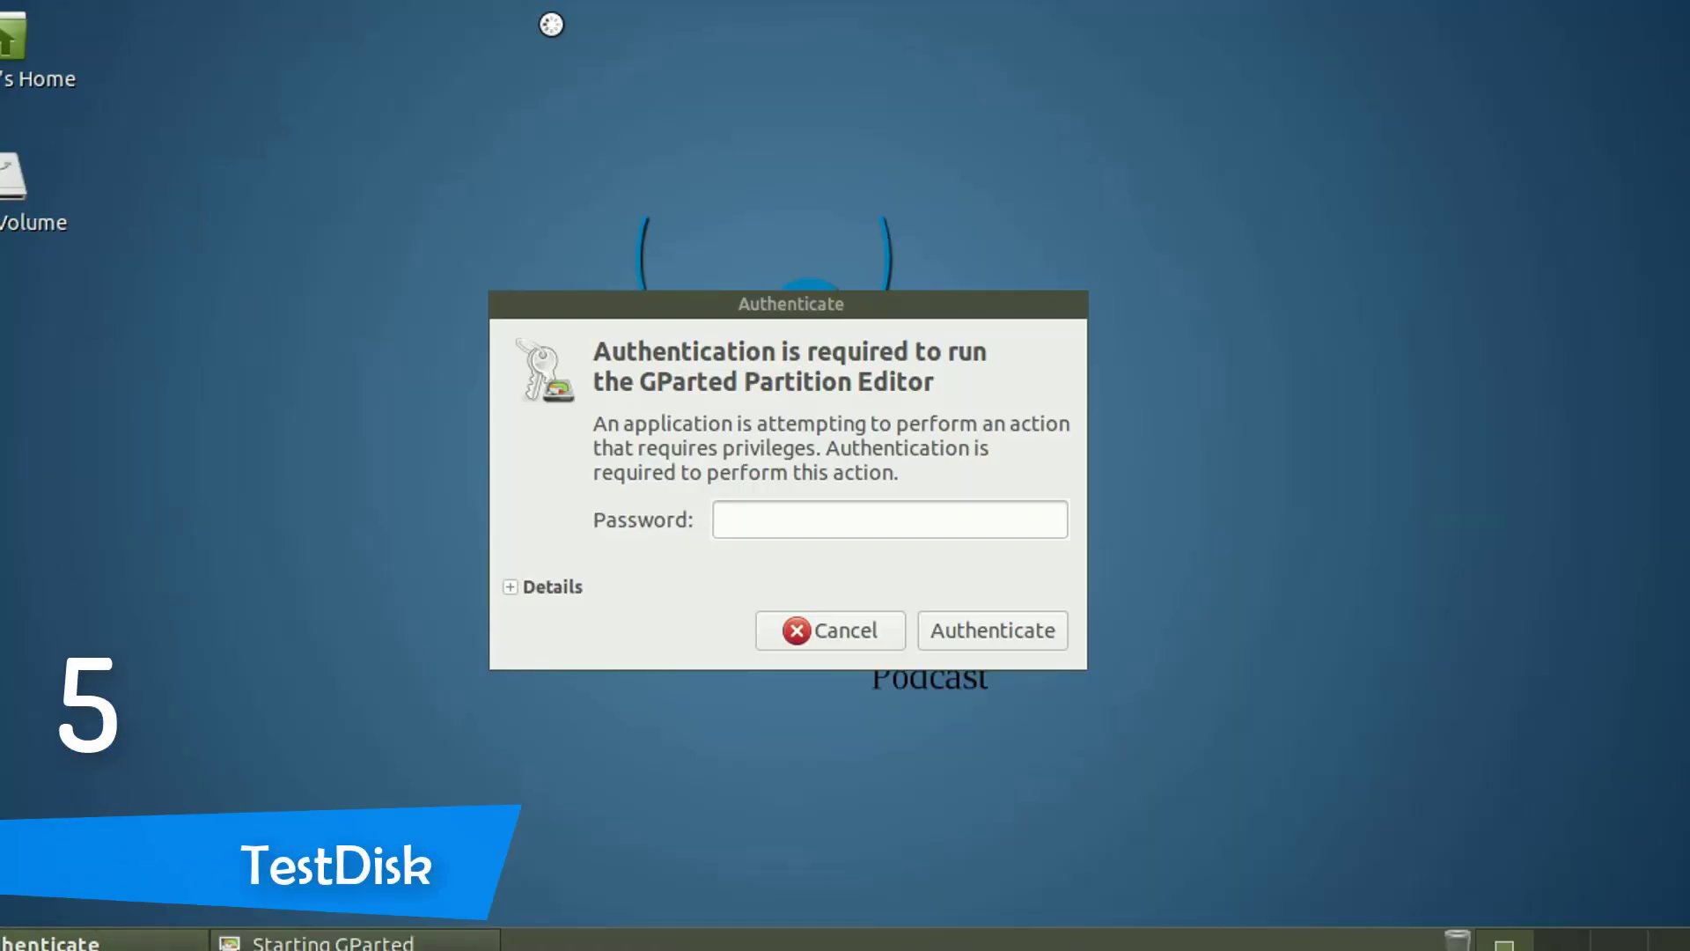
- Enter the superuser password to authenticate and launch GParted
{"action": "left_click", "coordinate": [802, 533]}
{"action": "type", "text": "********"}
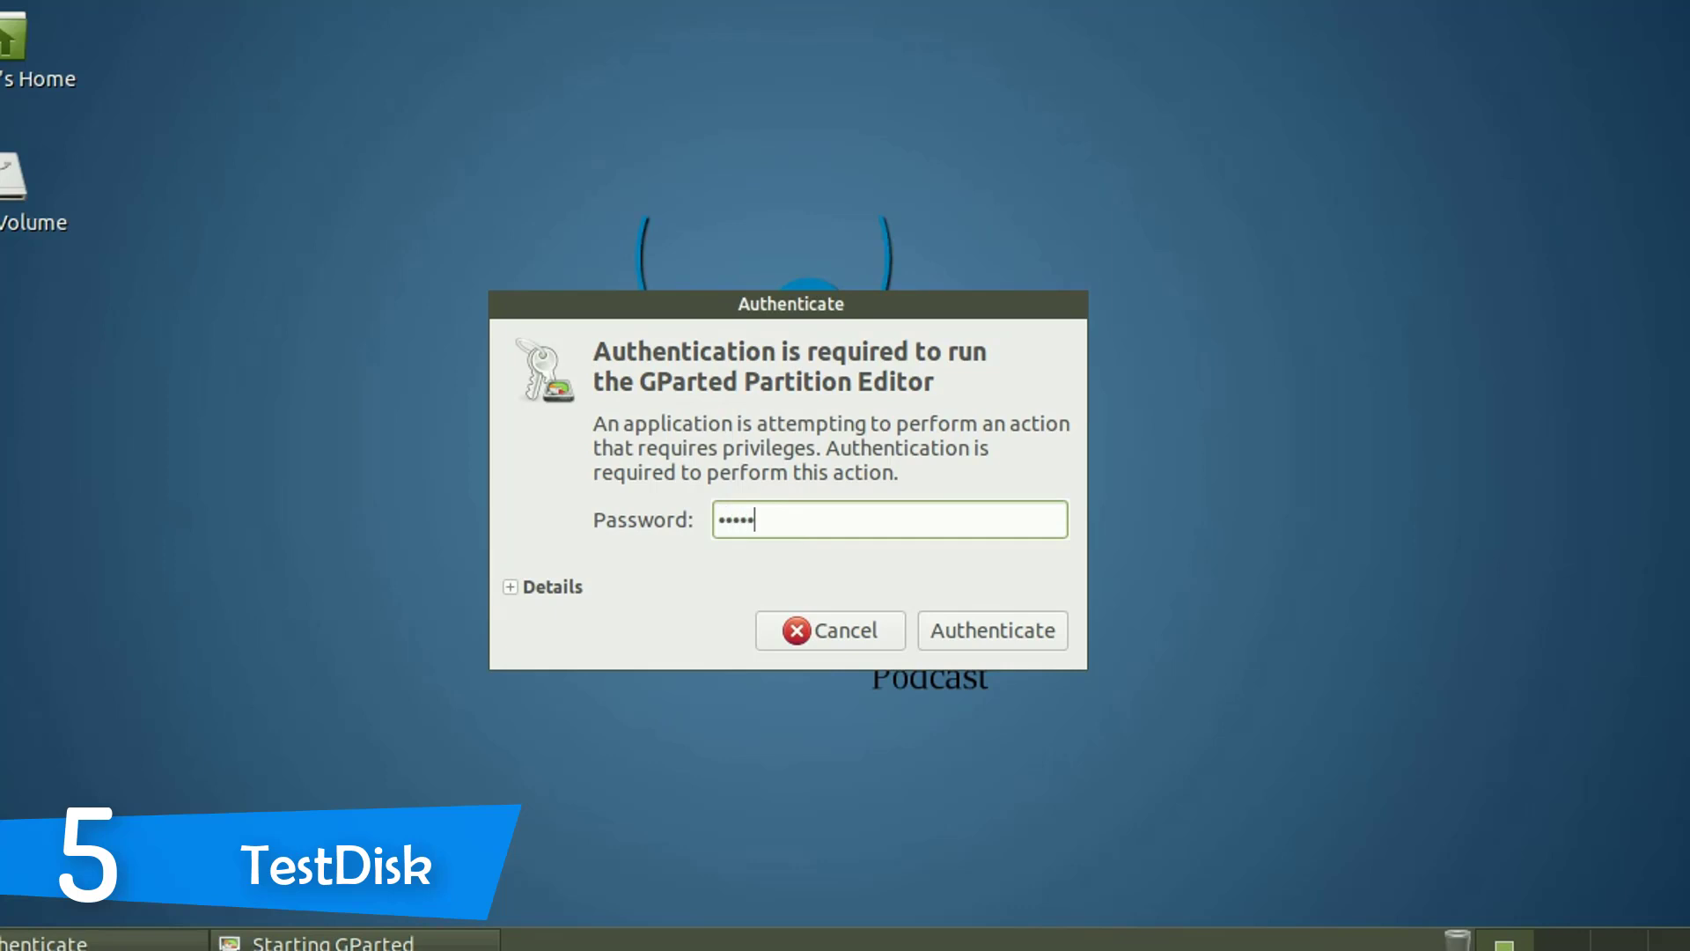
{"action": "key", "text": "Return"}
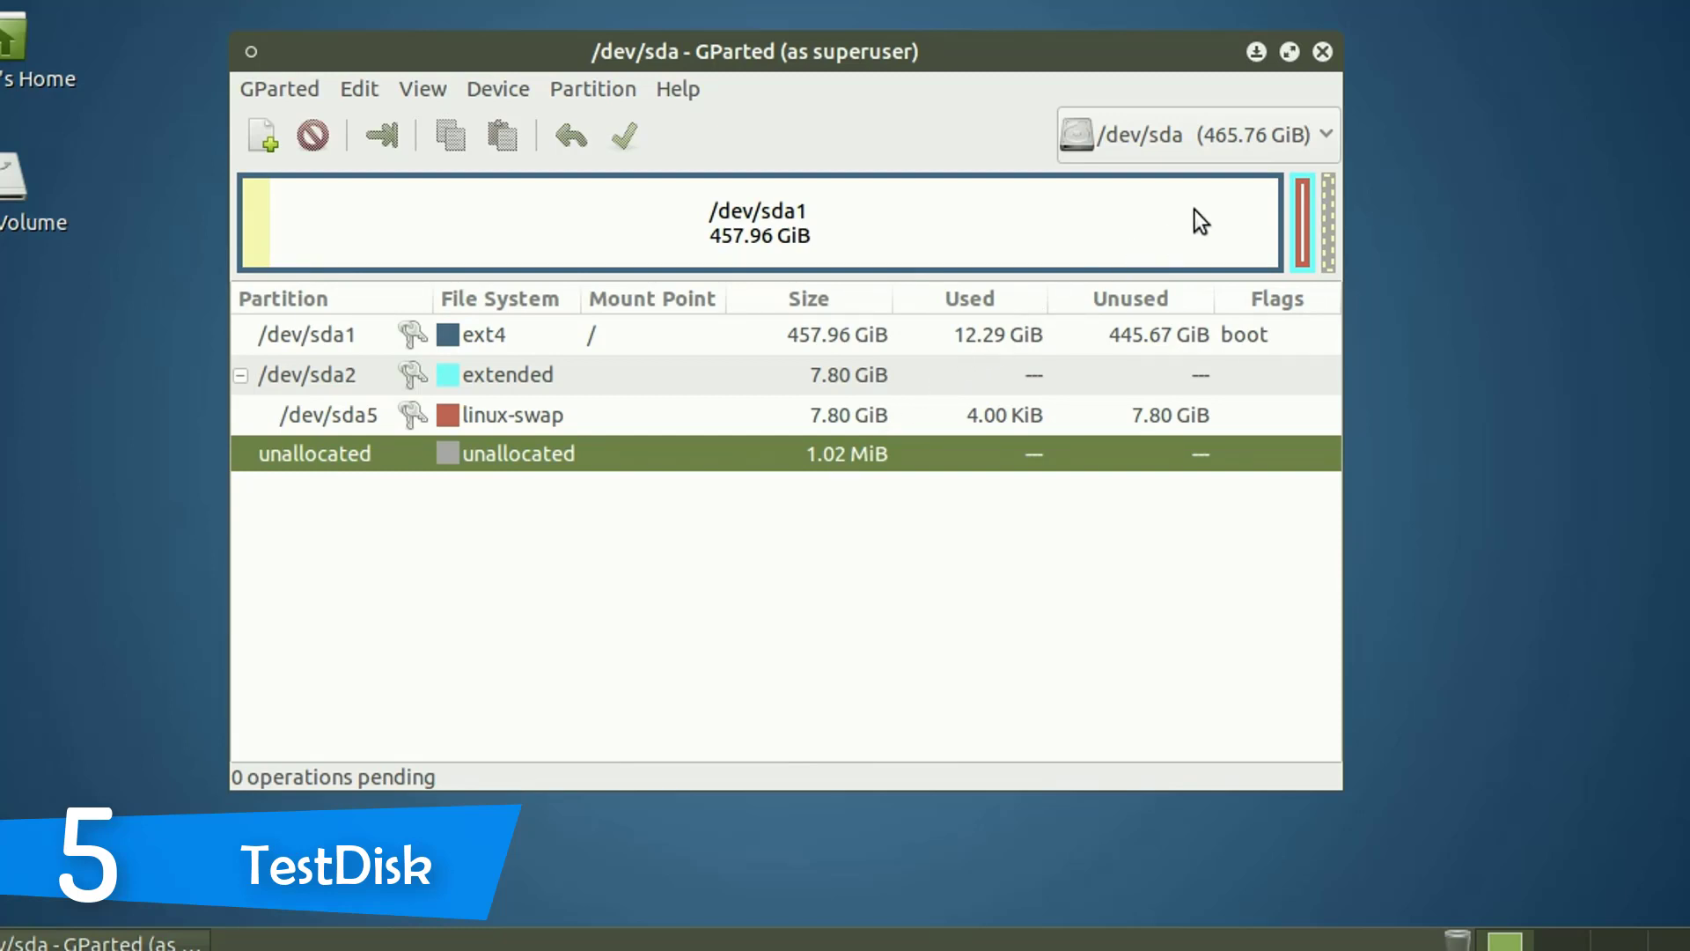
- Show the /dev/sdb device and unmount its 149.05 GiB ext2 partition /dev/sdb1
{"action": "left_click", "coordinate": [1316, 137]}
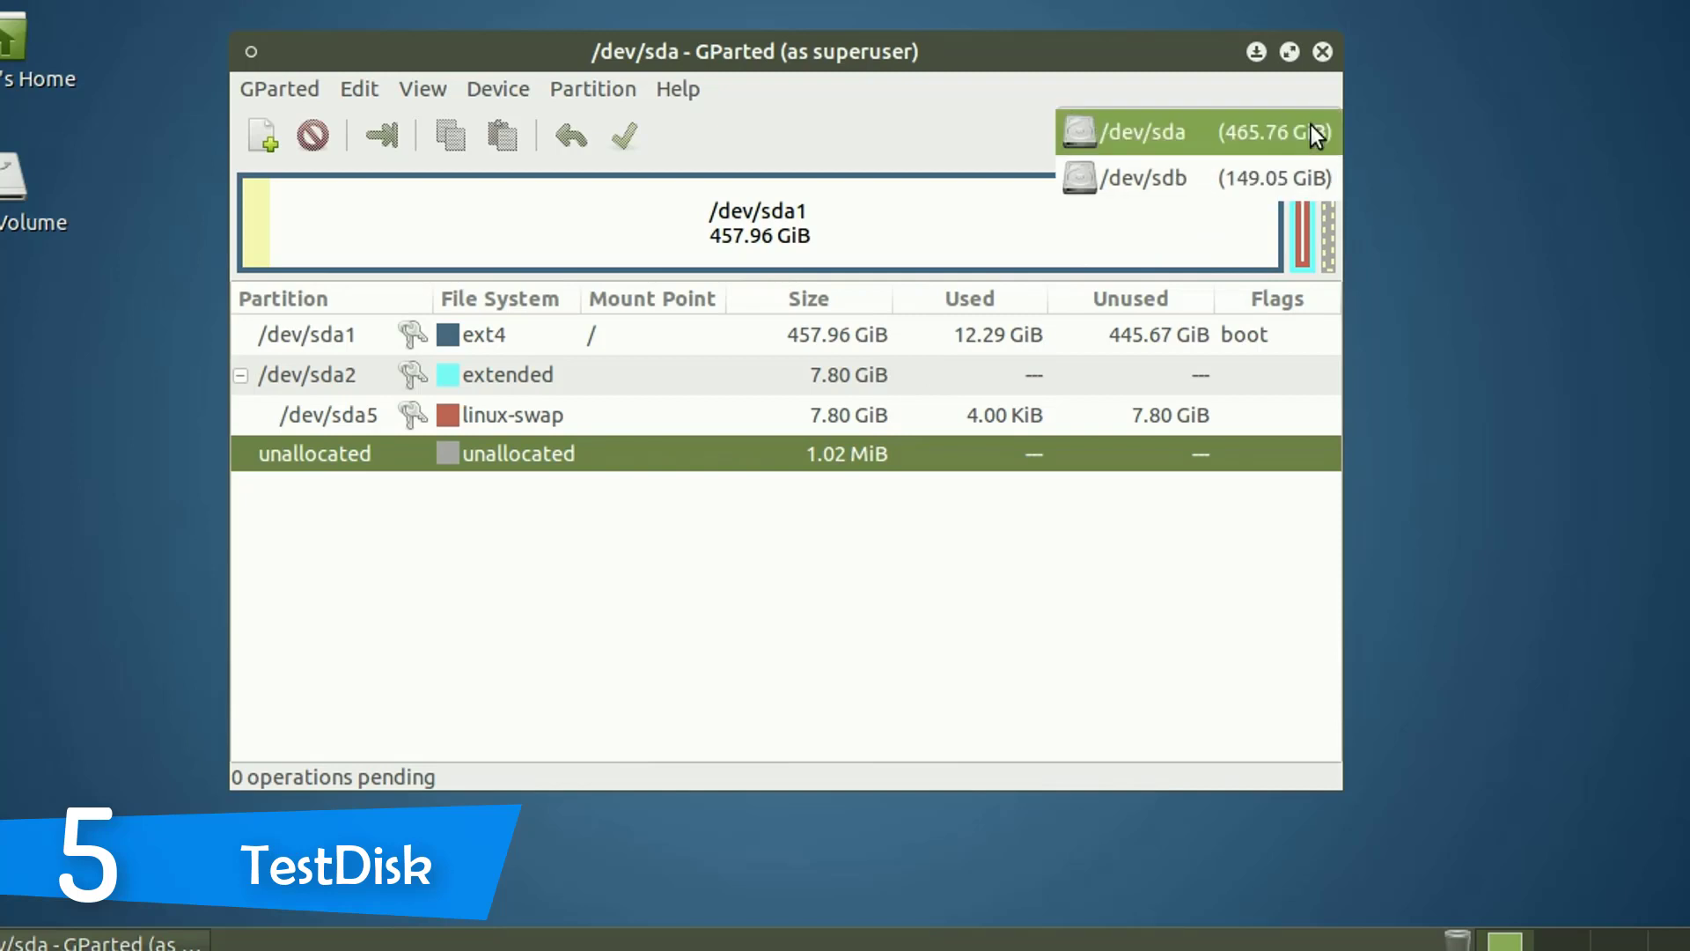
{"action": "left_click", "coordinate": [1261, 182]}
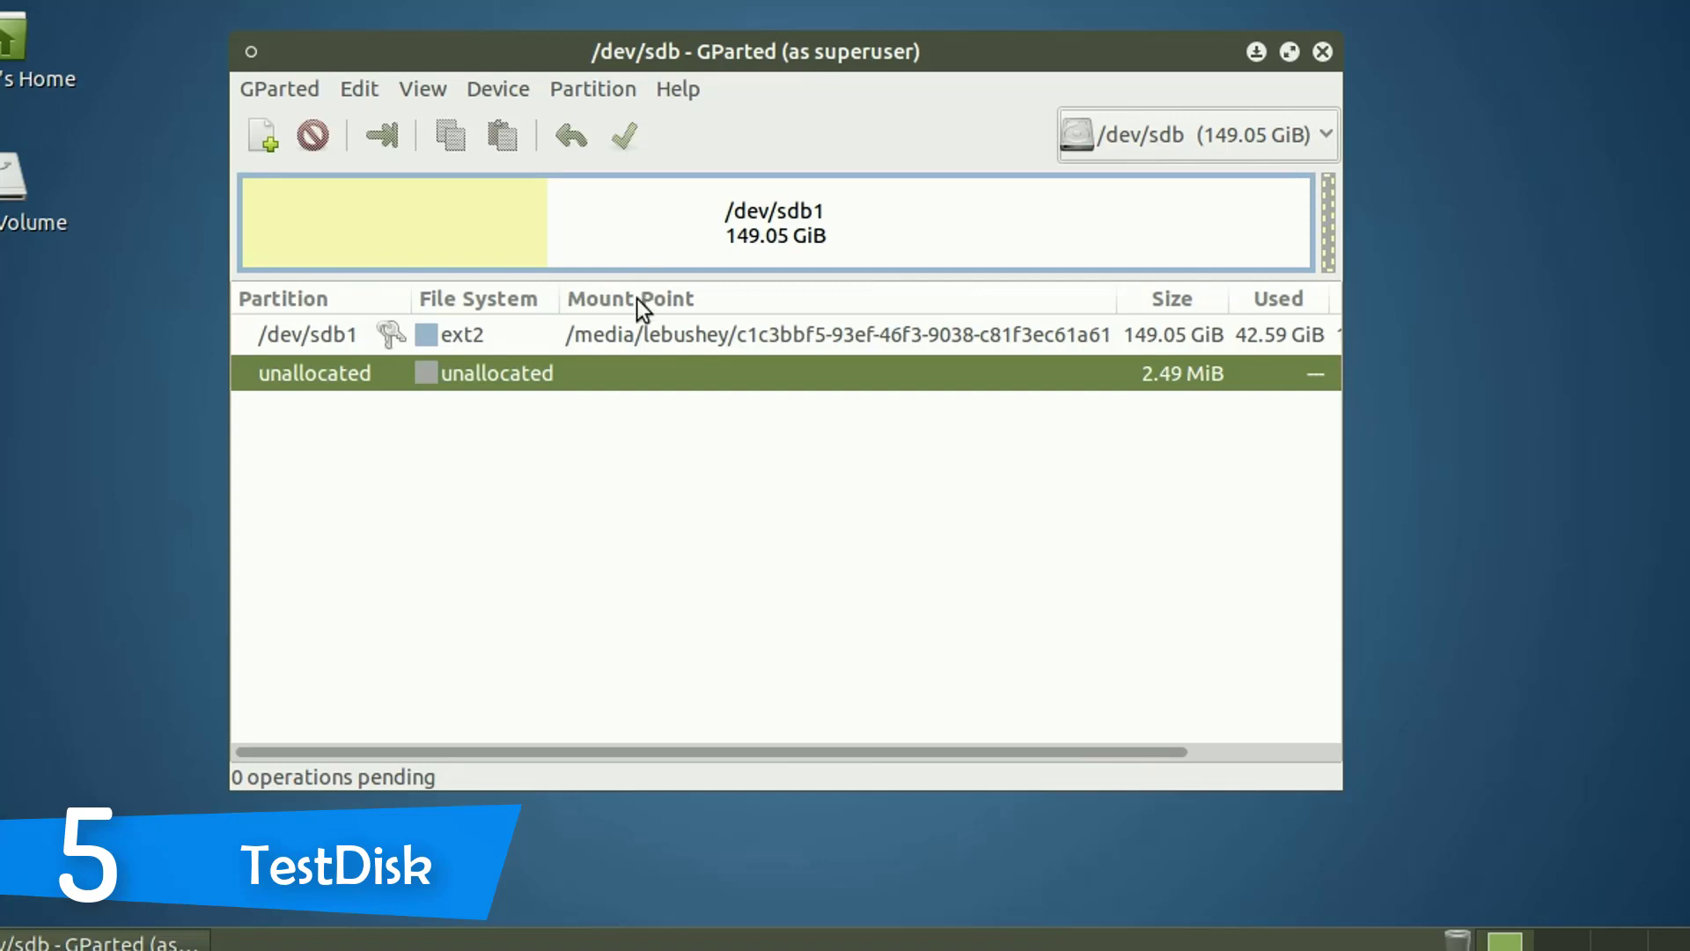
{"action": "left_click", "coordinate": [638, 335]}
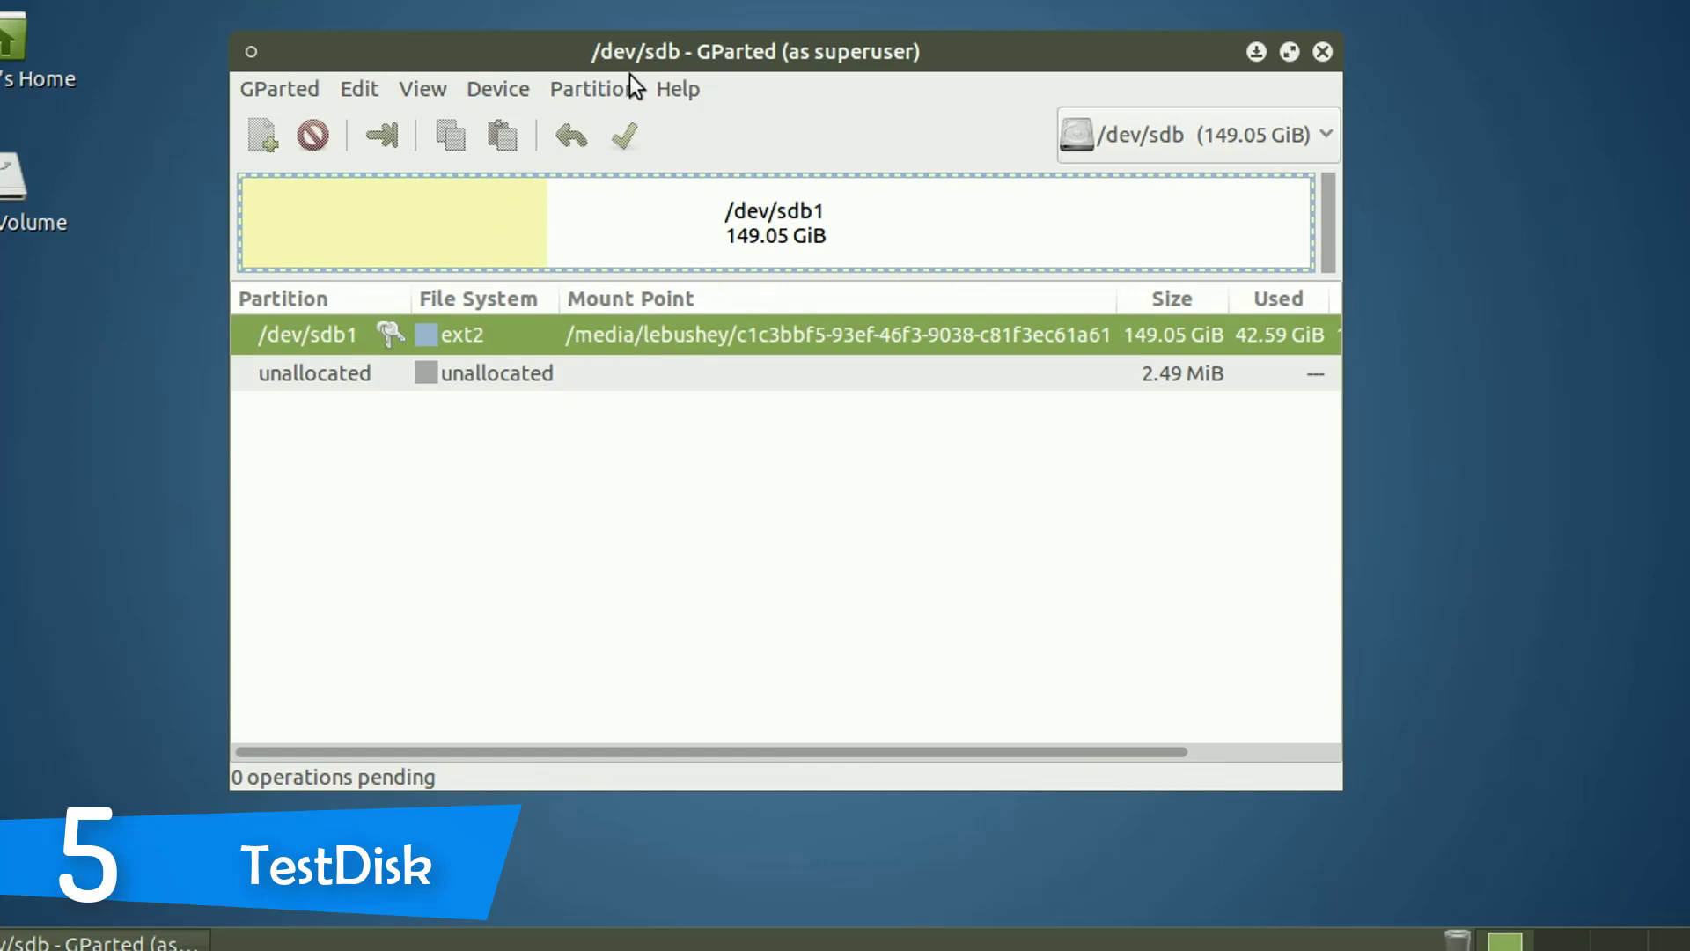
{"action": "left_click", "coordinate": [617, 96]}
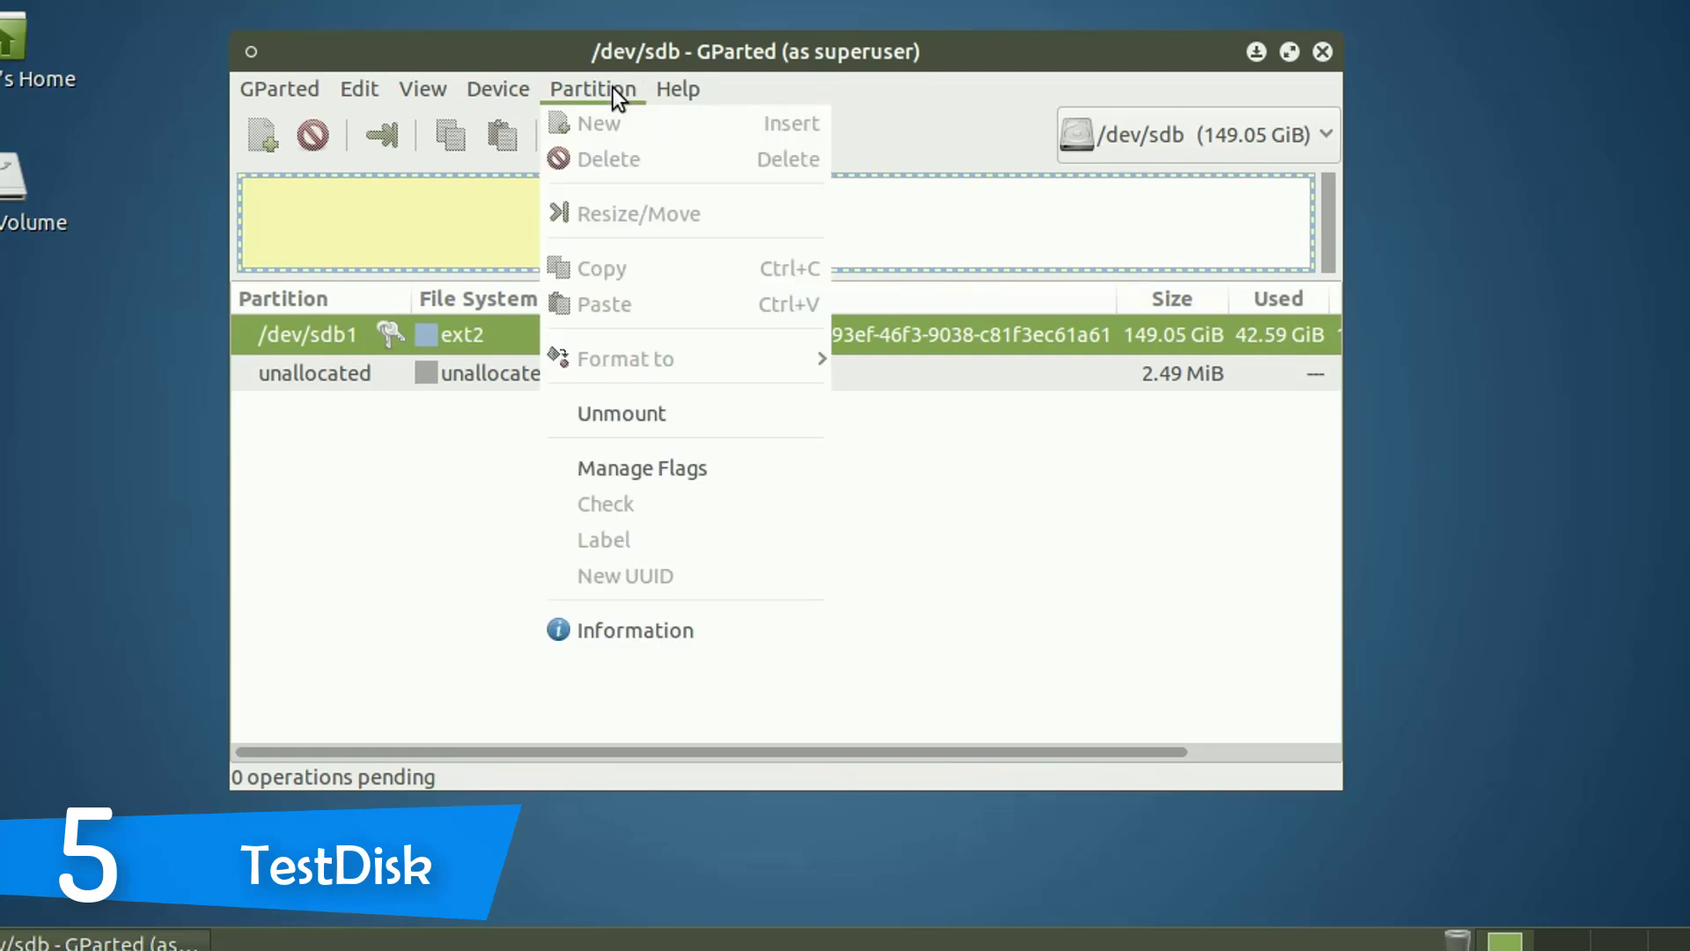
{"action": "left_click", "coordinate": [657, 411]}
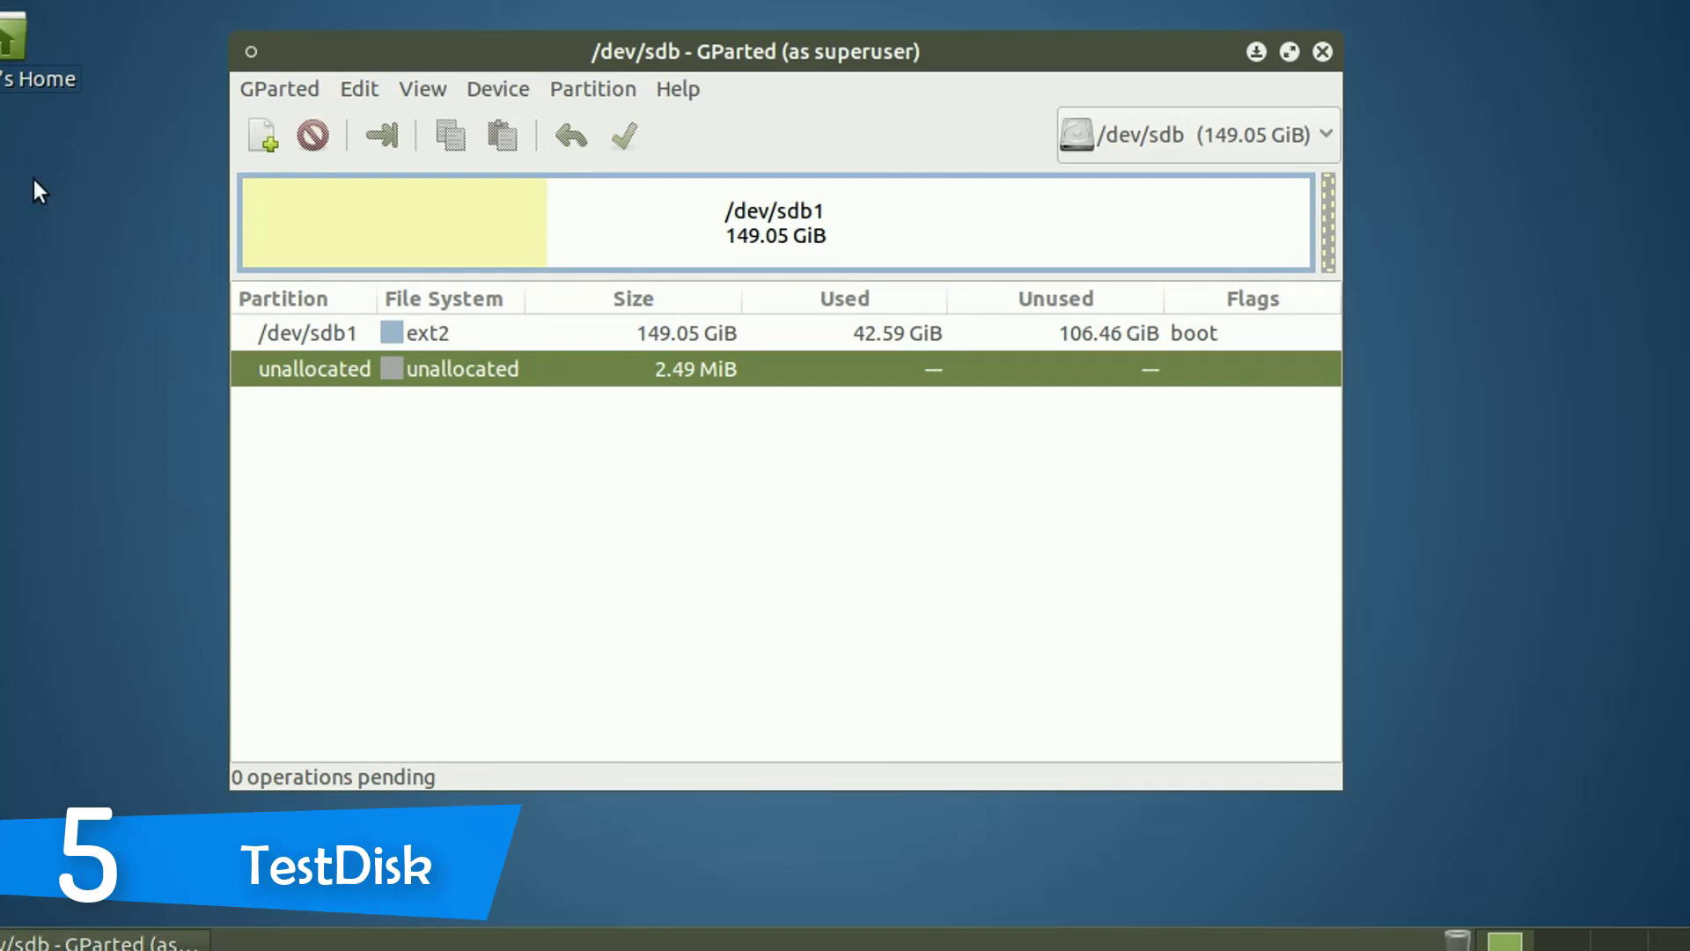
- Delete /dev/sdb1 and apply the queued operation, leaving 149.05 GiB unallocated
{"action": "left_click", "coordinate": [454, 333]}
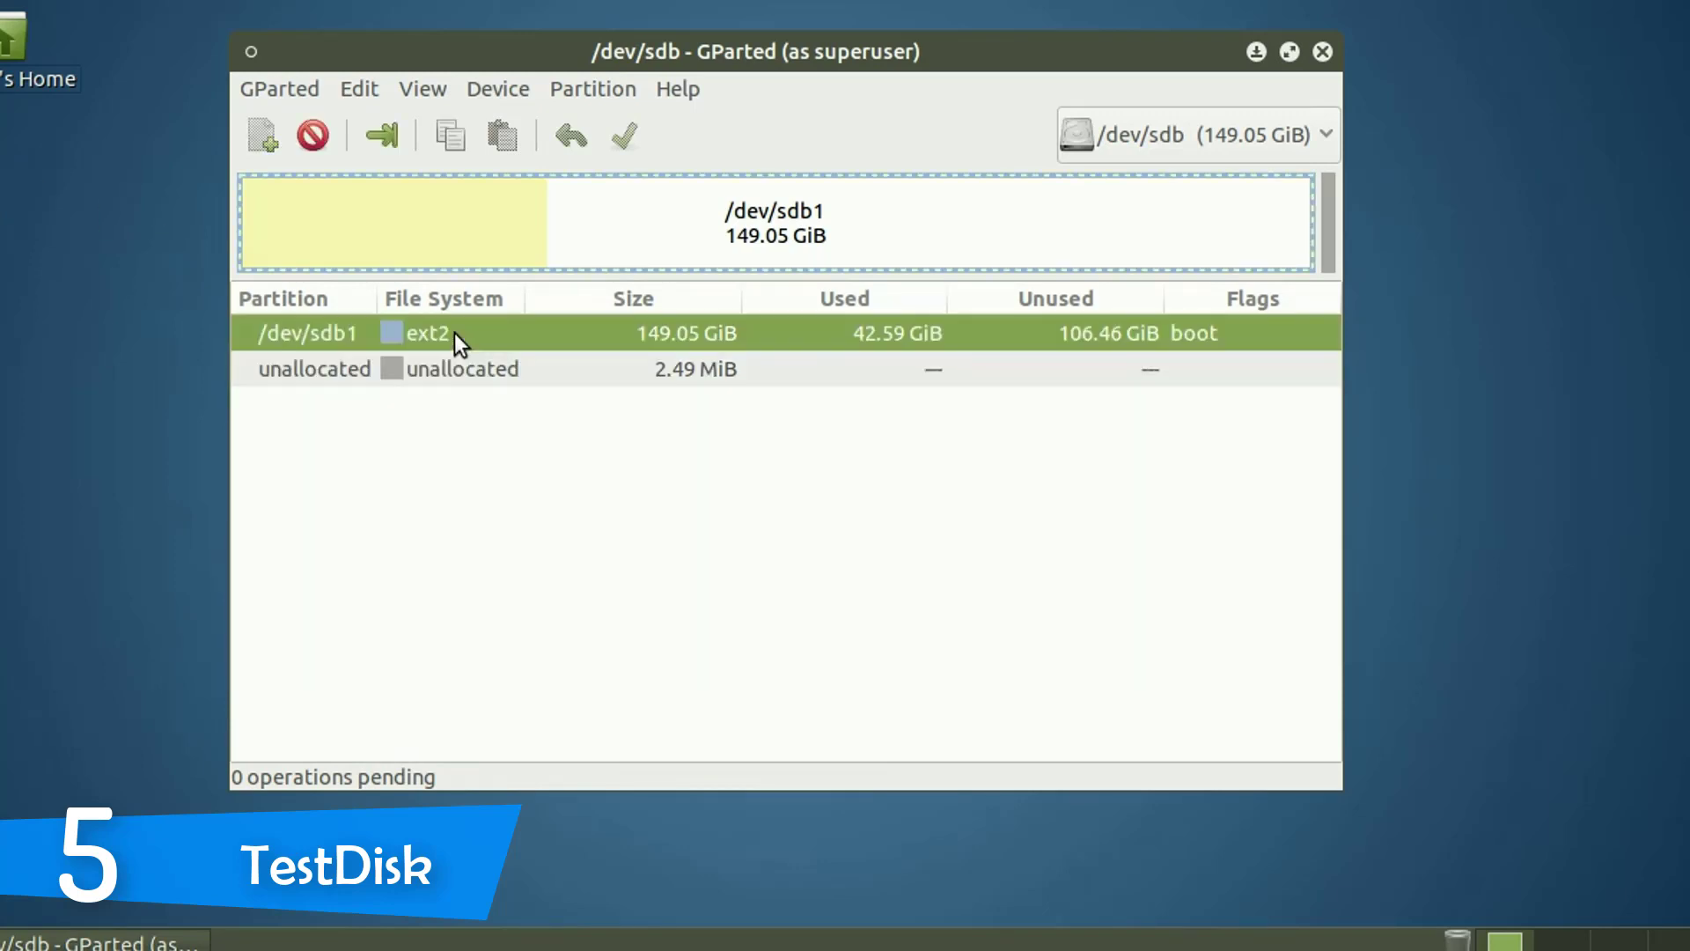
{"action": "left_click", "coordinate": [313, 138]}
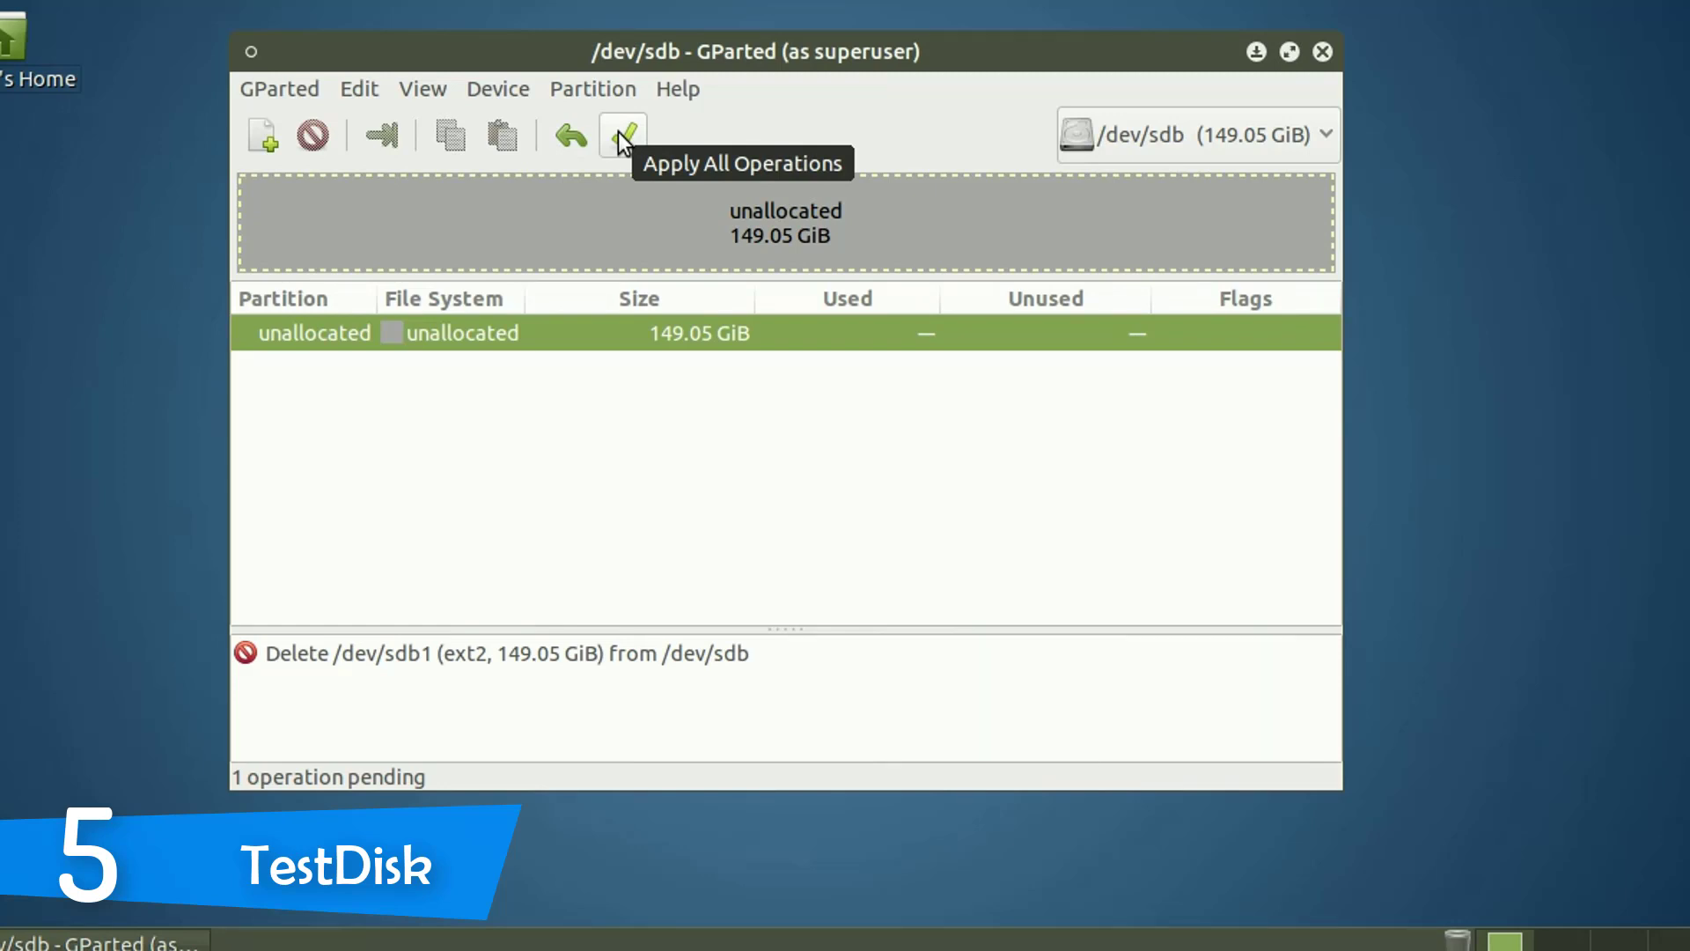
{"action": "left_click", "coordinate": [621, 139]}
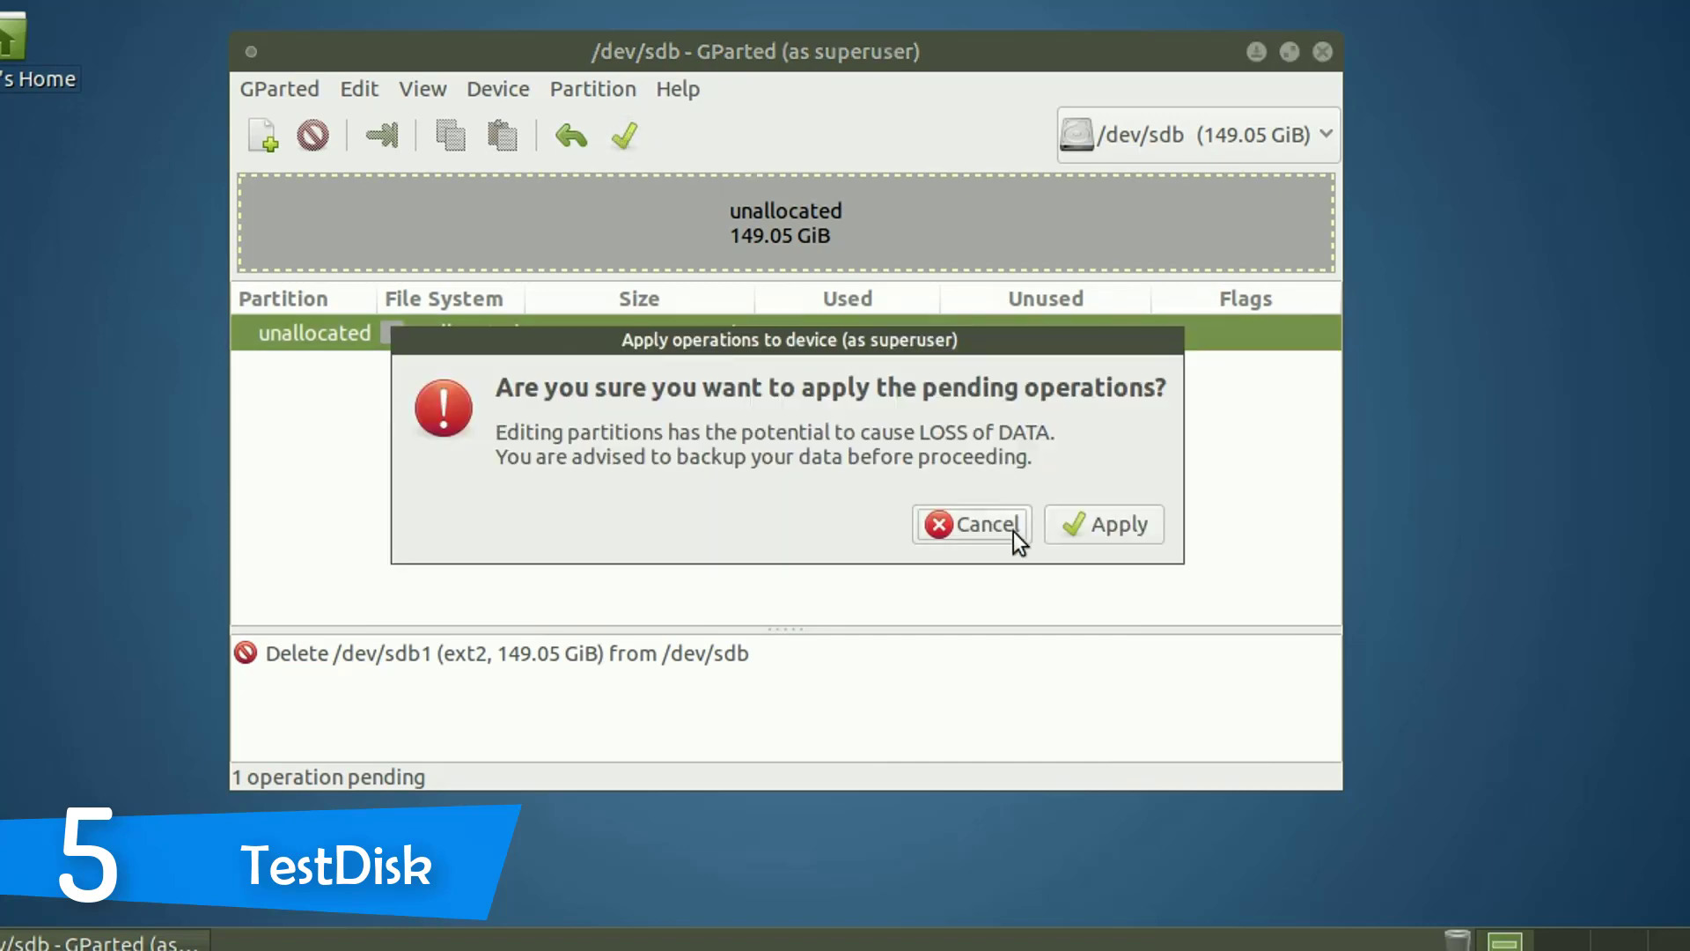
{"action": "left_click", "coordinate": [1111, 525]}
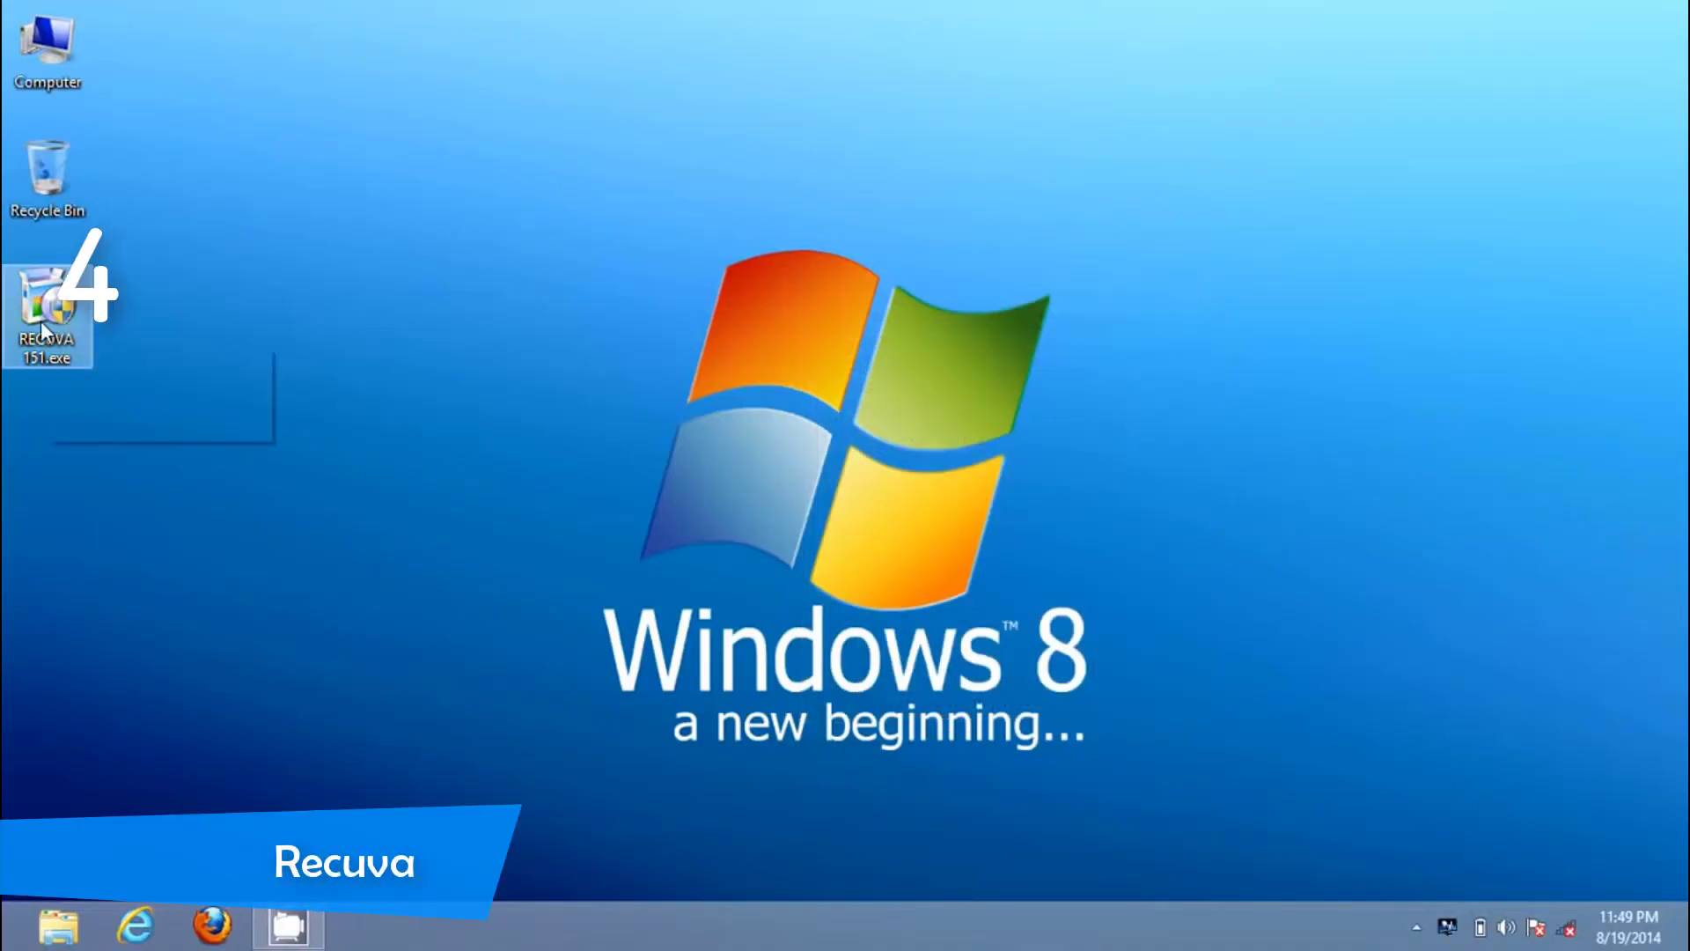
- Install Recuva 1.51 from RECUVA151.exe with automatic updates and release notes turned off
{"action": "double_click", "coordinate": [41, 320]}
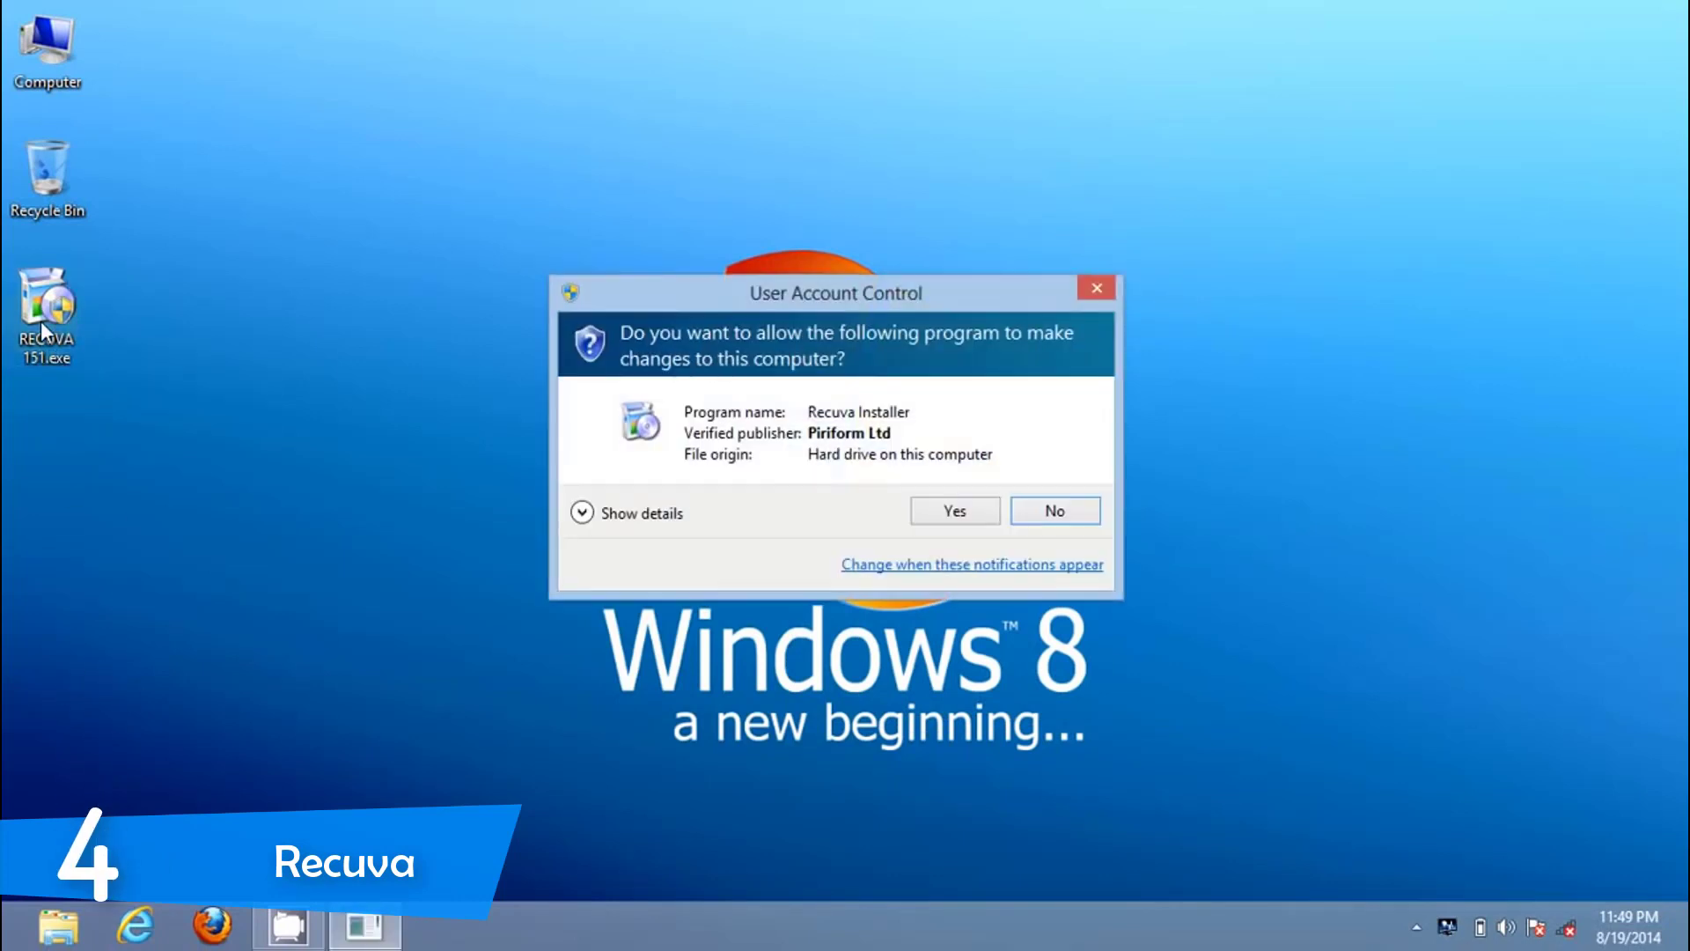
{"action": "left_click", "coordinate": [956, 509]}
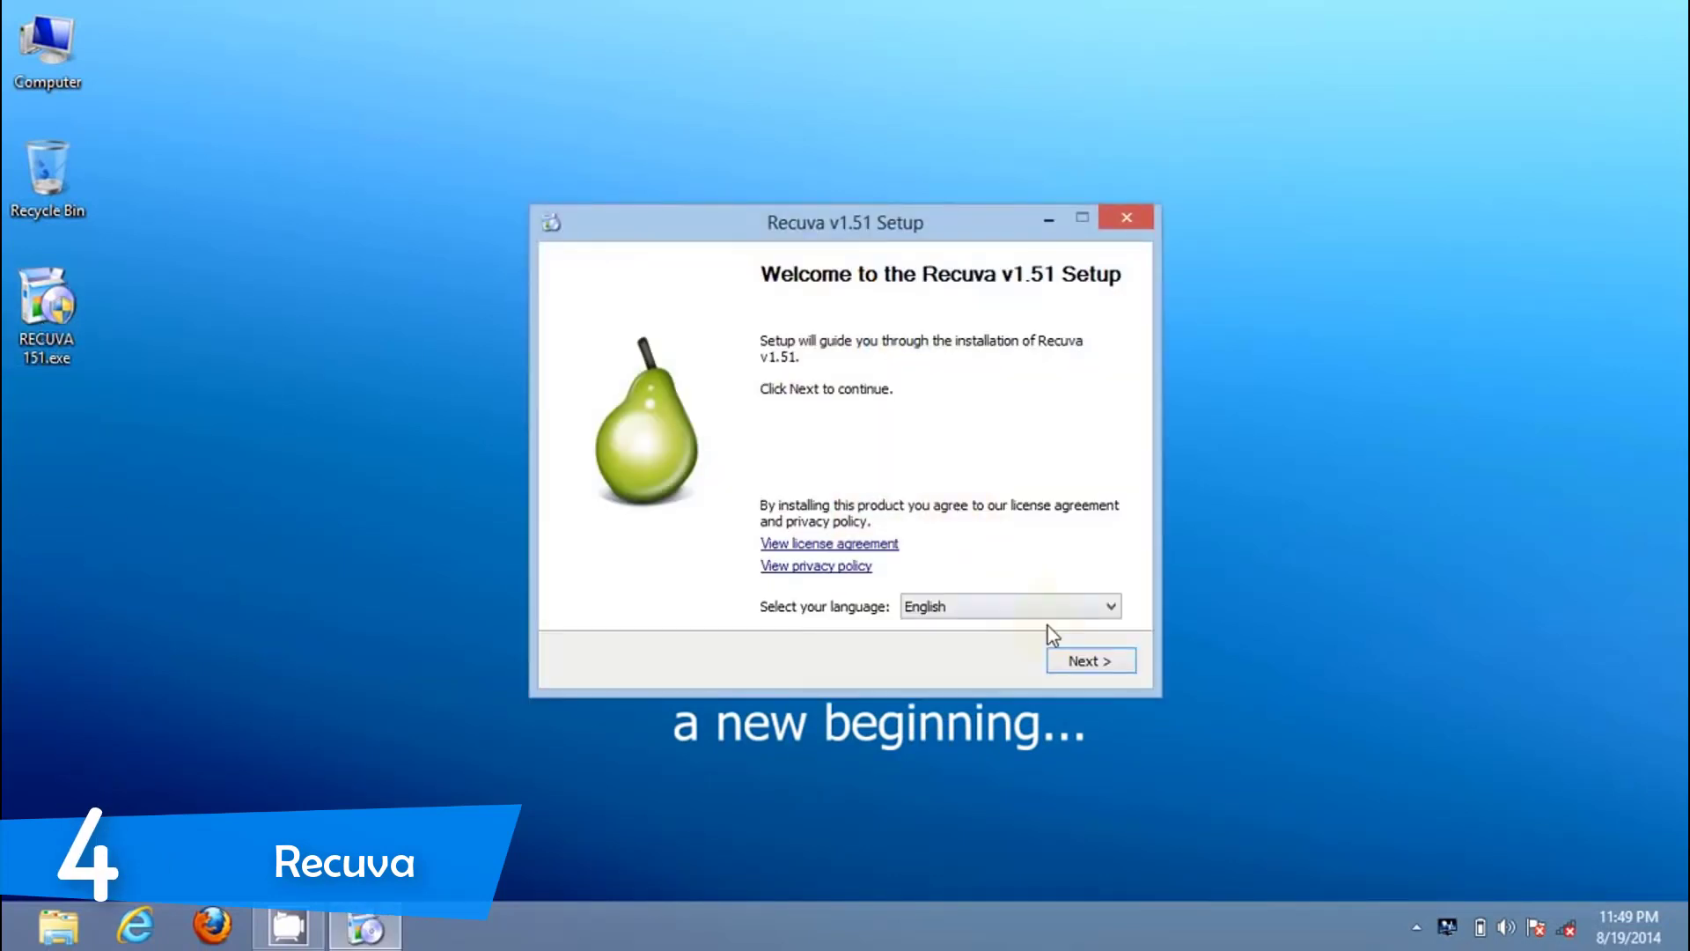
{"action": "left_click", "coordinate": [1088, 666]}
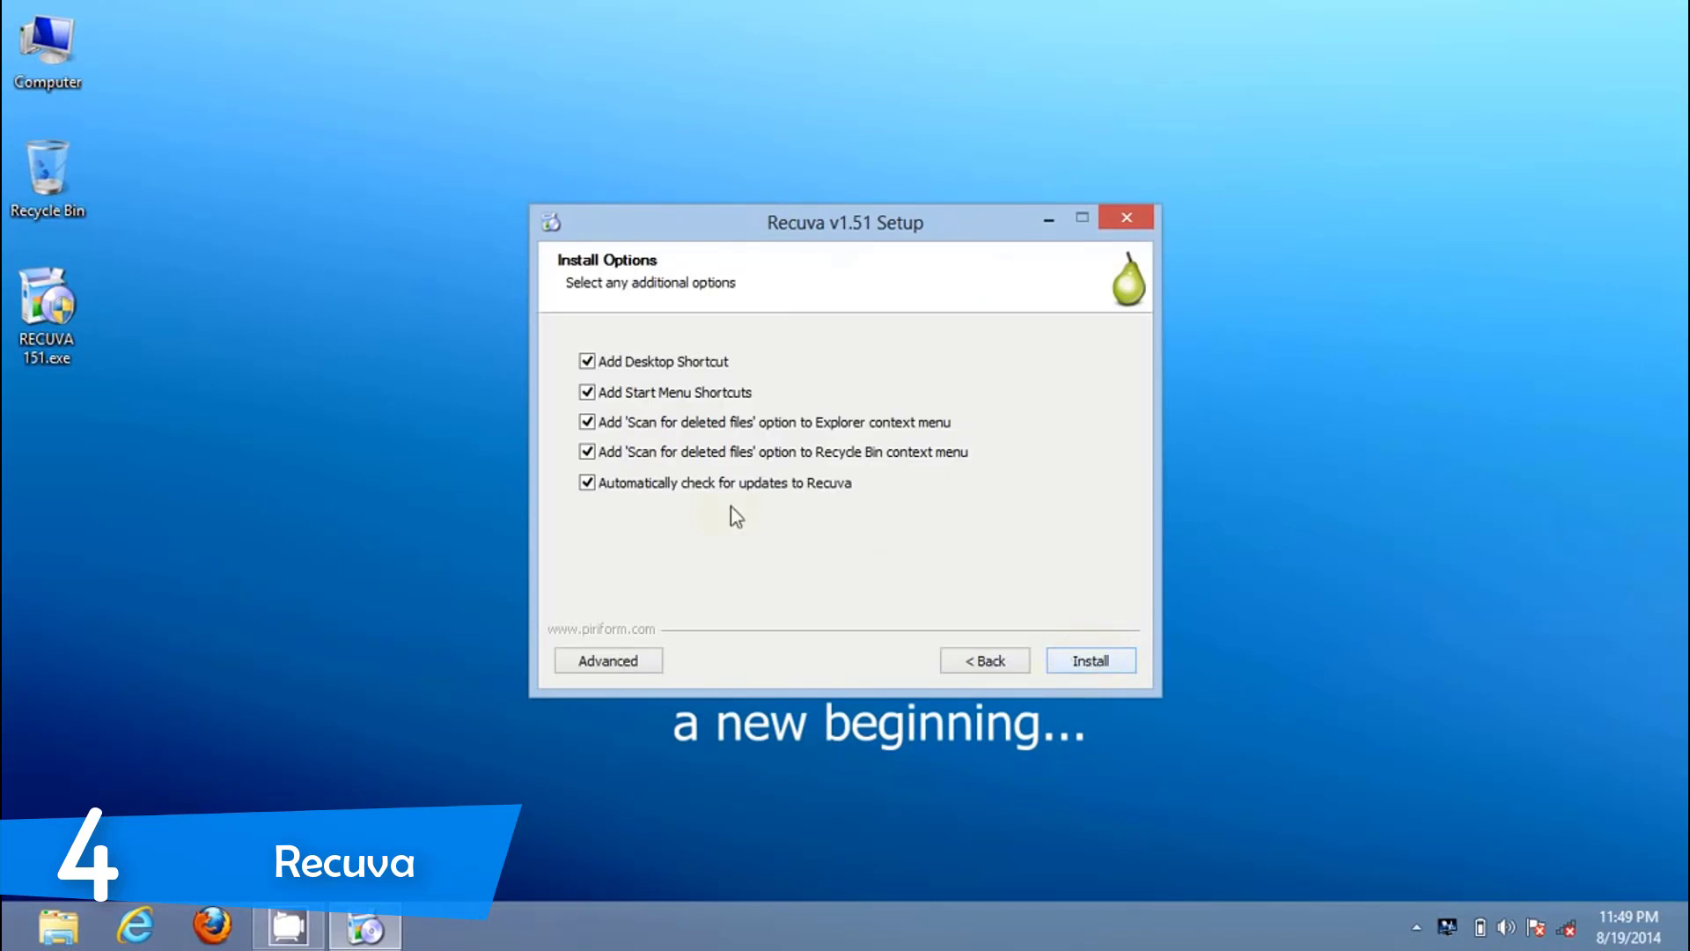
{"action": "left_click", "coordinate": [698, 491]}
{"action": "left_click", "coordinate": [1100, 652]}
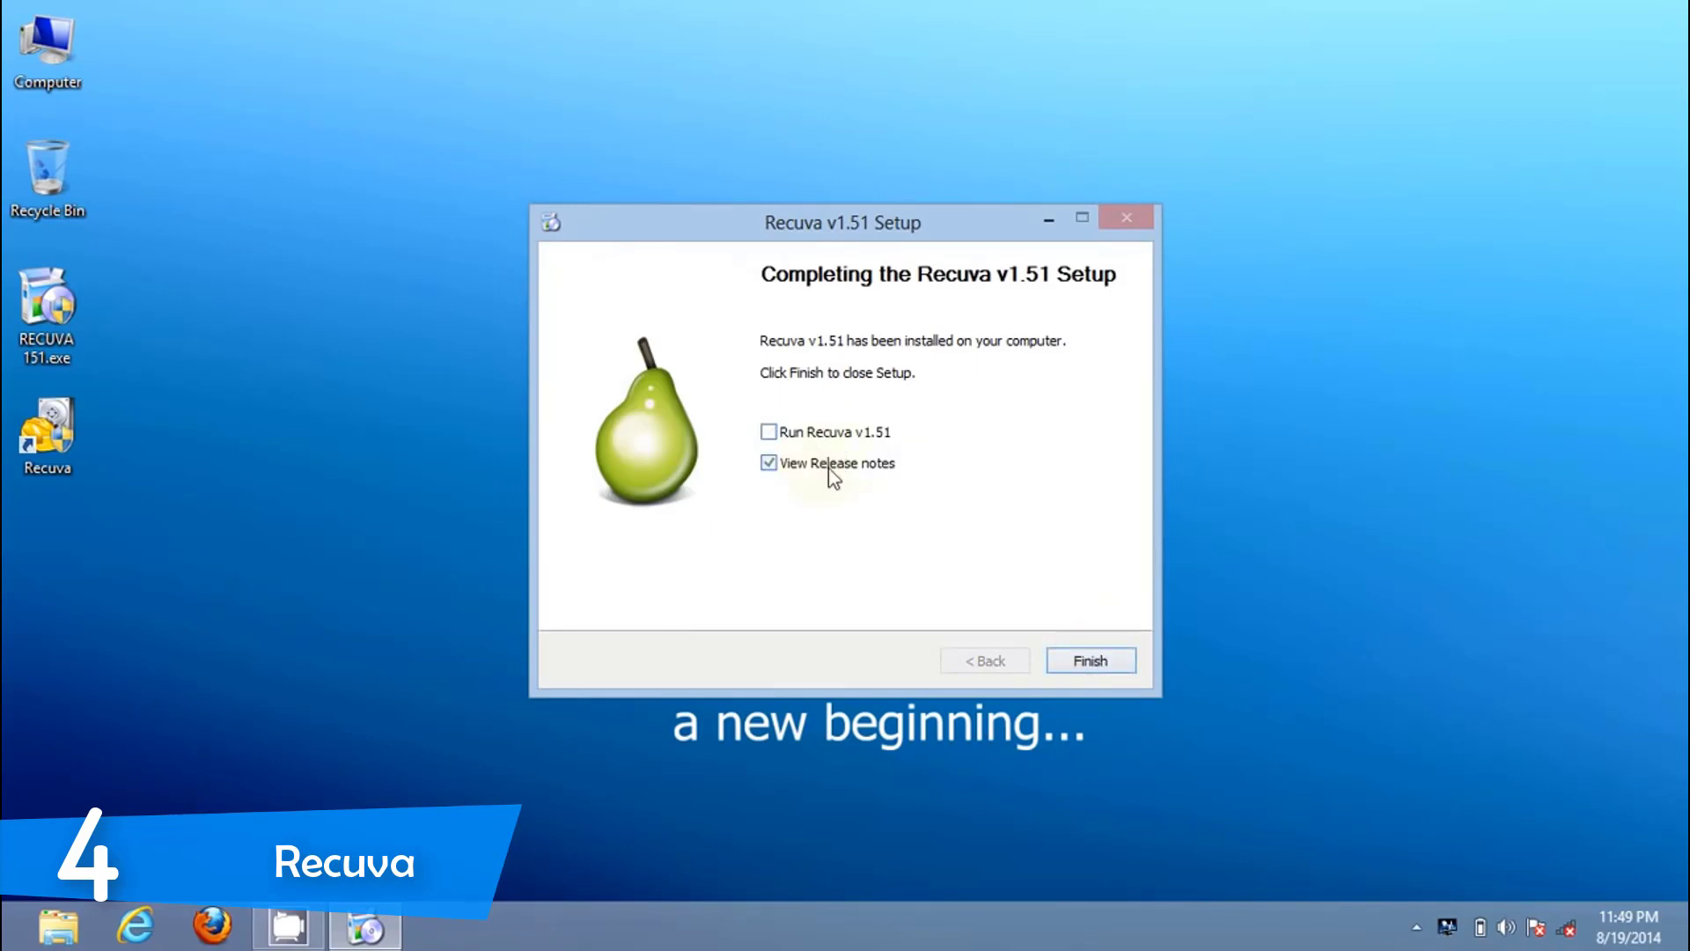
{"action": "left_click", "coordinate": [828, 468]}
{"action": "left_click", "coordinate": [1096, 659]}
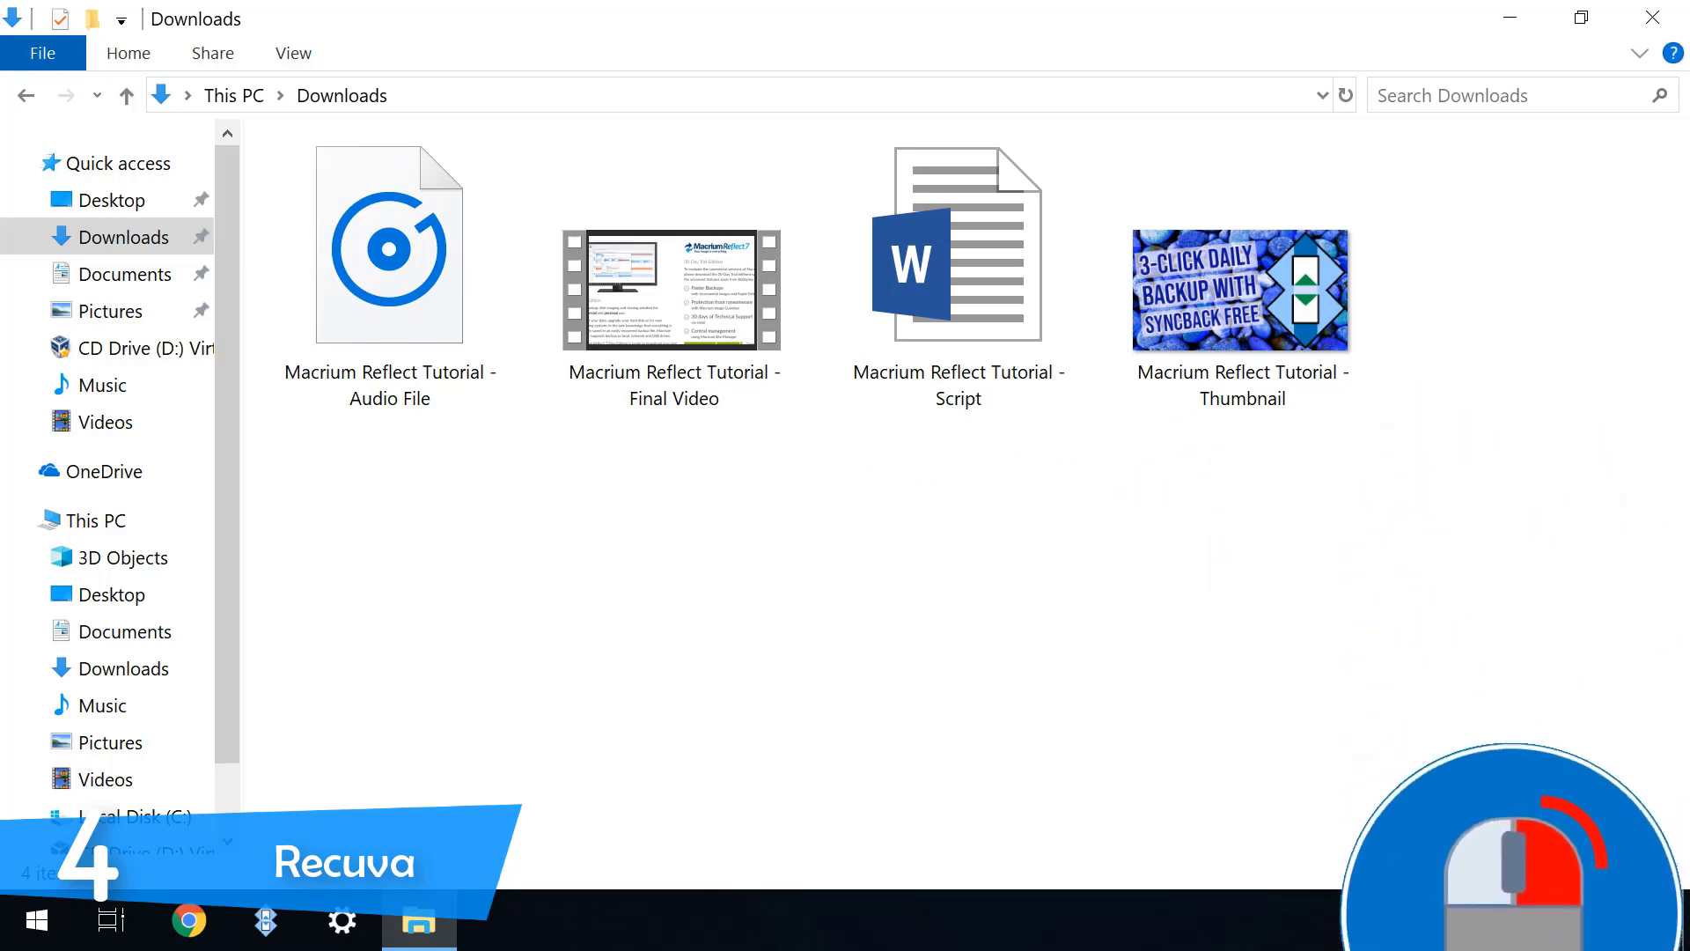
- Bring up the context menu of the Macrium Reflect Tutorial - Thumbnail file in Downloads
{"action": "right_click", "coordinate": [1277, 291]}
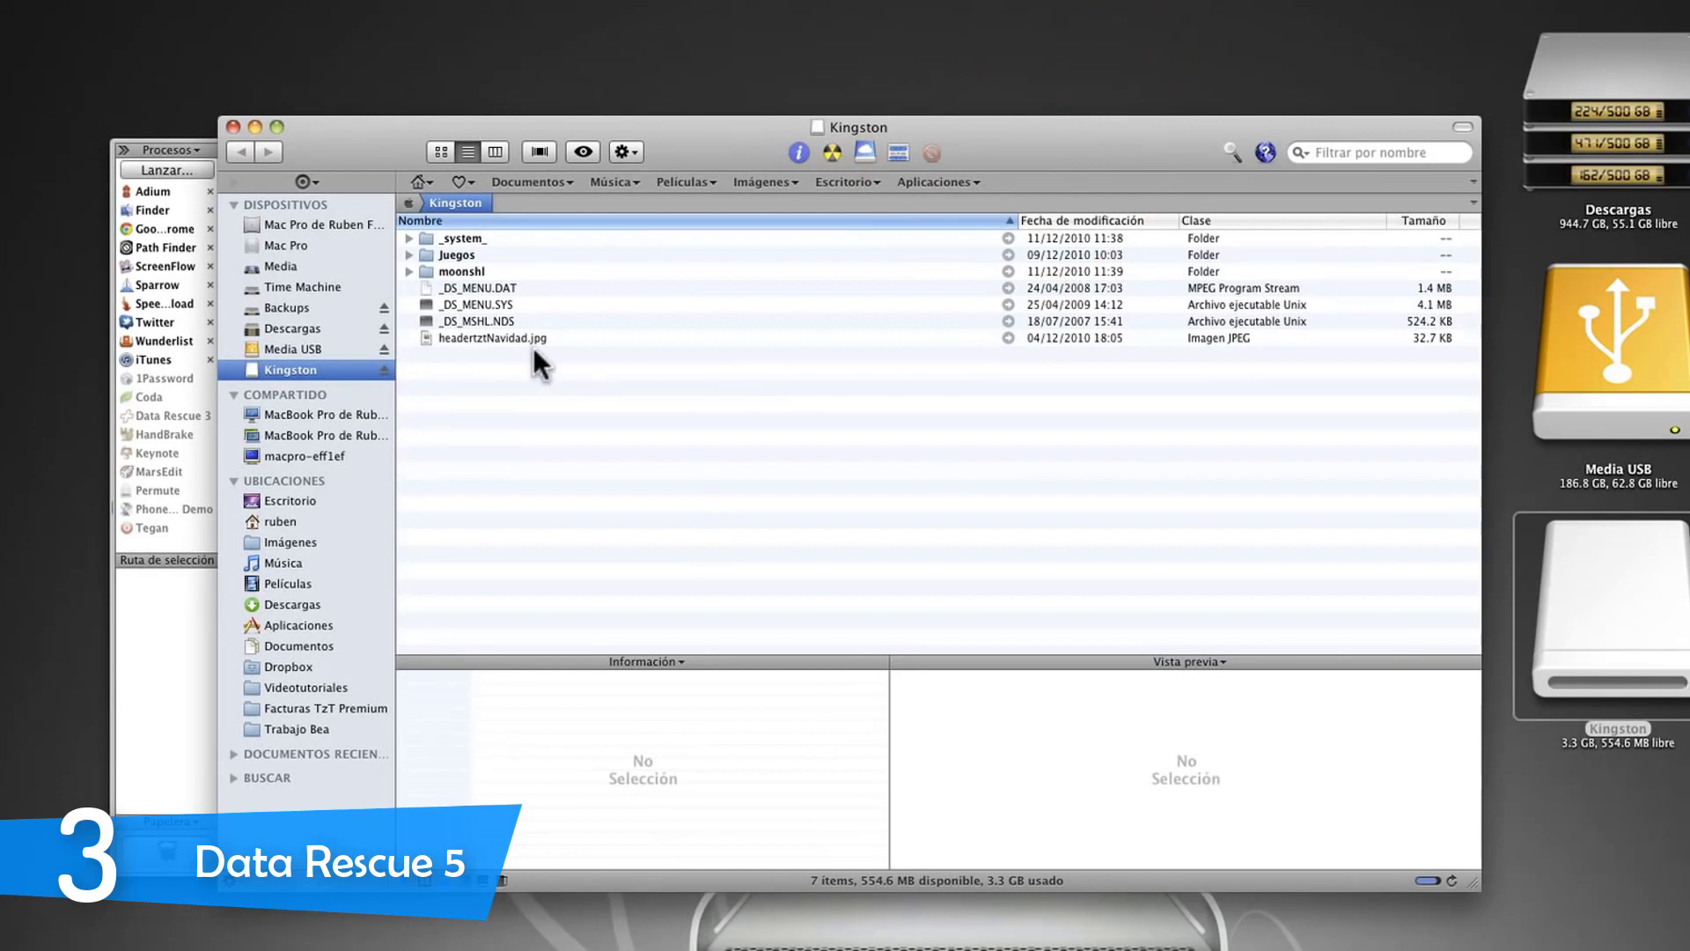
- Permanently delete all the Kingston drive's items by trashing them and emptying the trash
{"action": "key", "text": "super+a"}
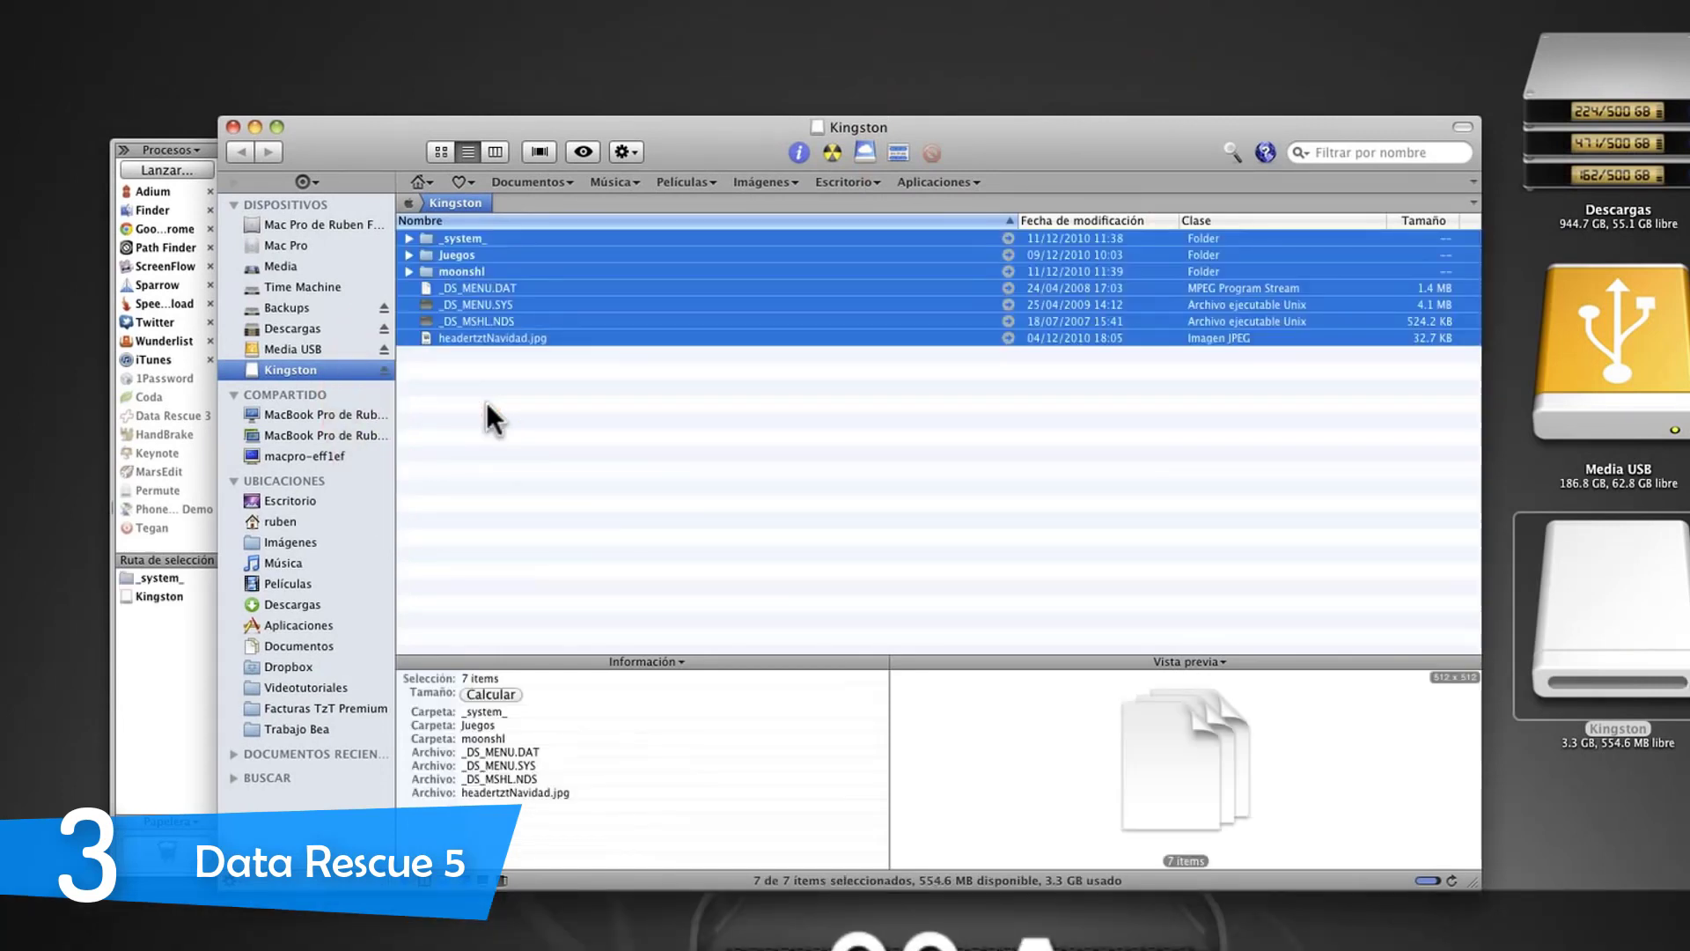
{"action": "key", "text": "super+BackSpace"}
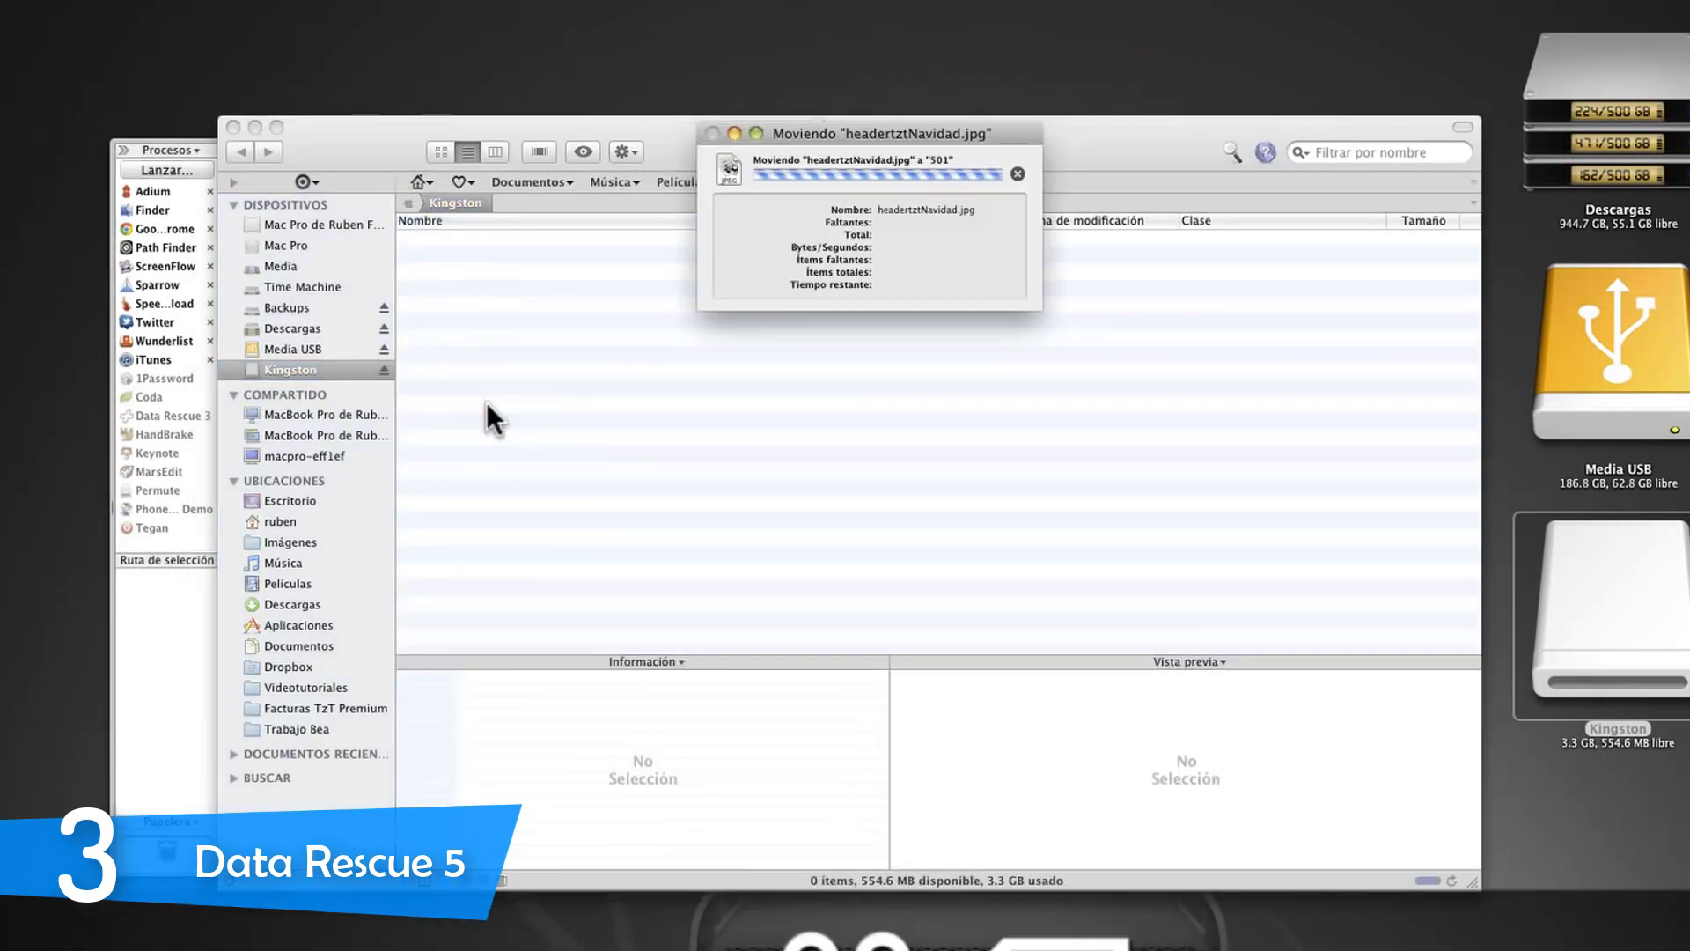
{"action": "key", "text": "super+shift+BackSpace"}
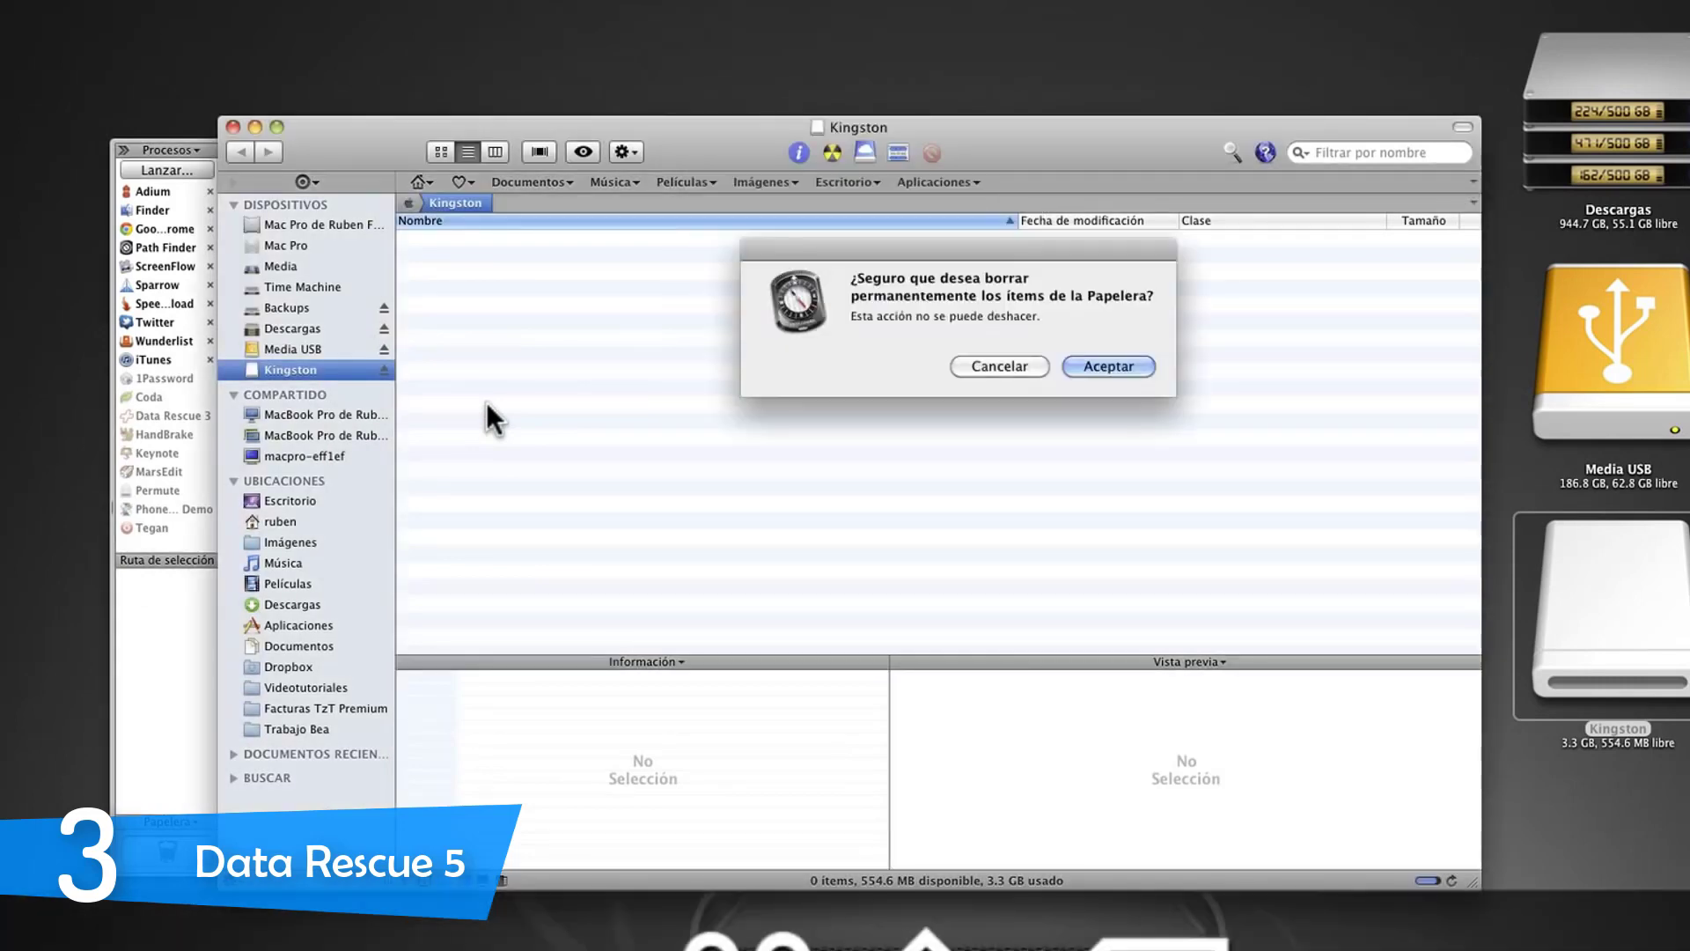
{"action": "key", "text": "Return"}
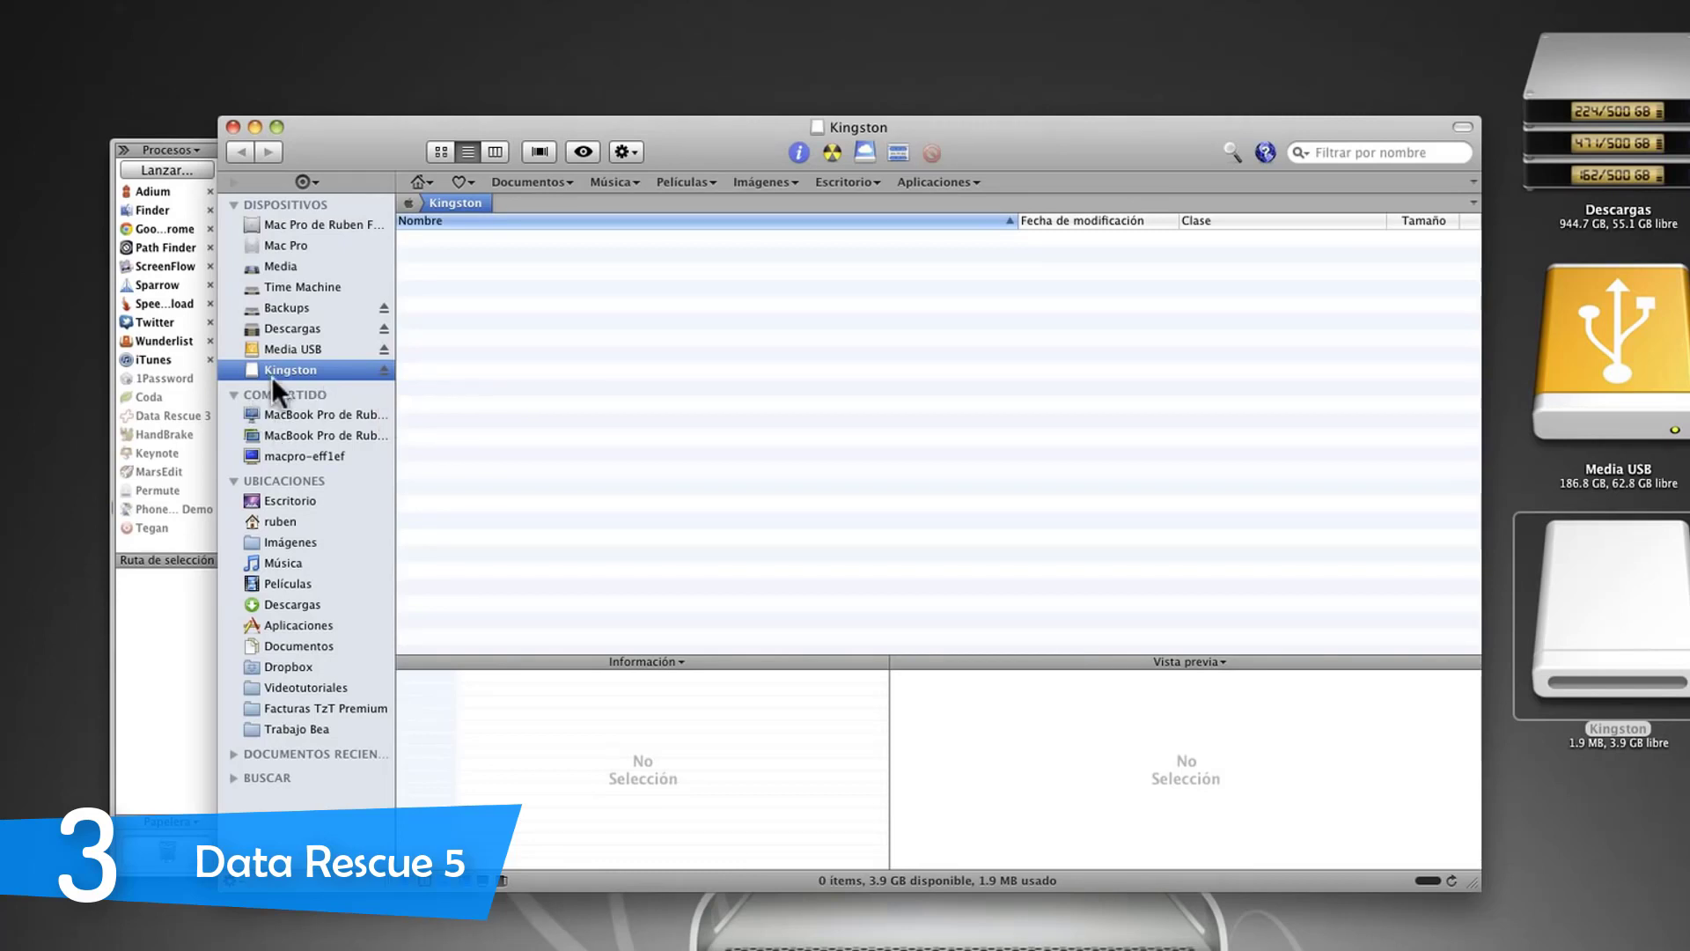
{"action": "left_click", "coordinate": [650, 390]}
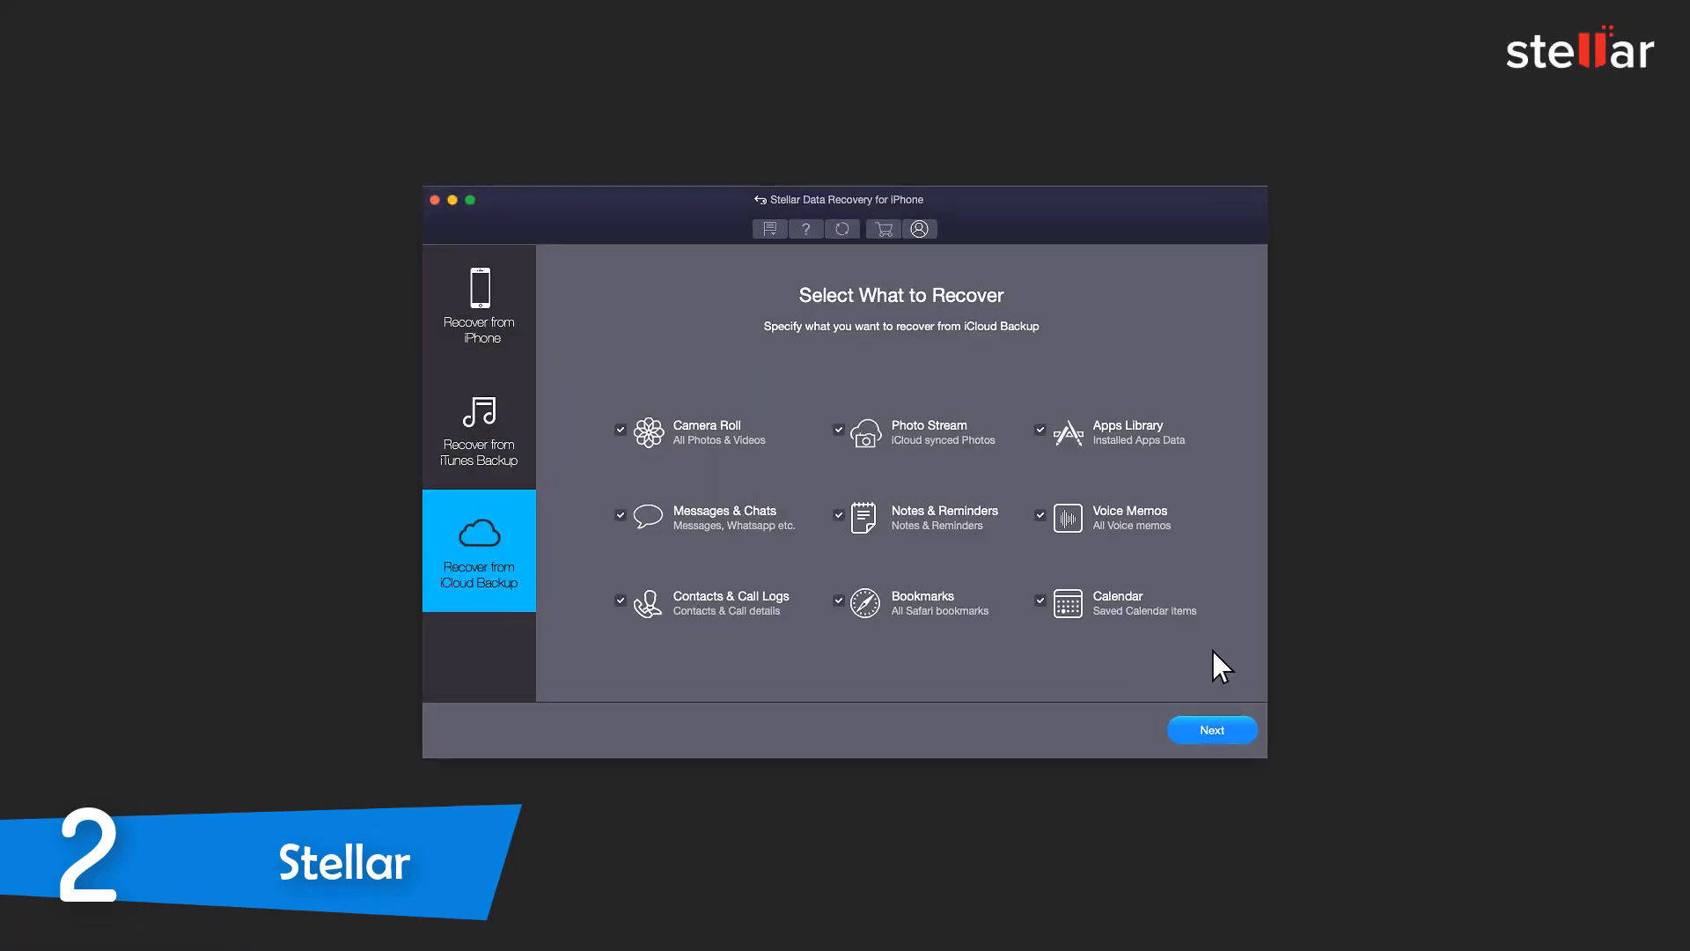
- Download the 13/01/2019 iCloud backup, preview a recovered photo, and save the checked items
{"action": "left_click", "coordinate": [1232, 735]}
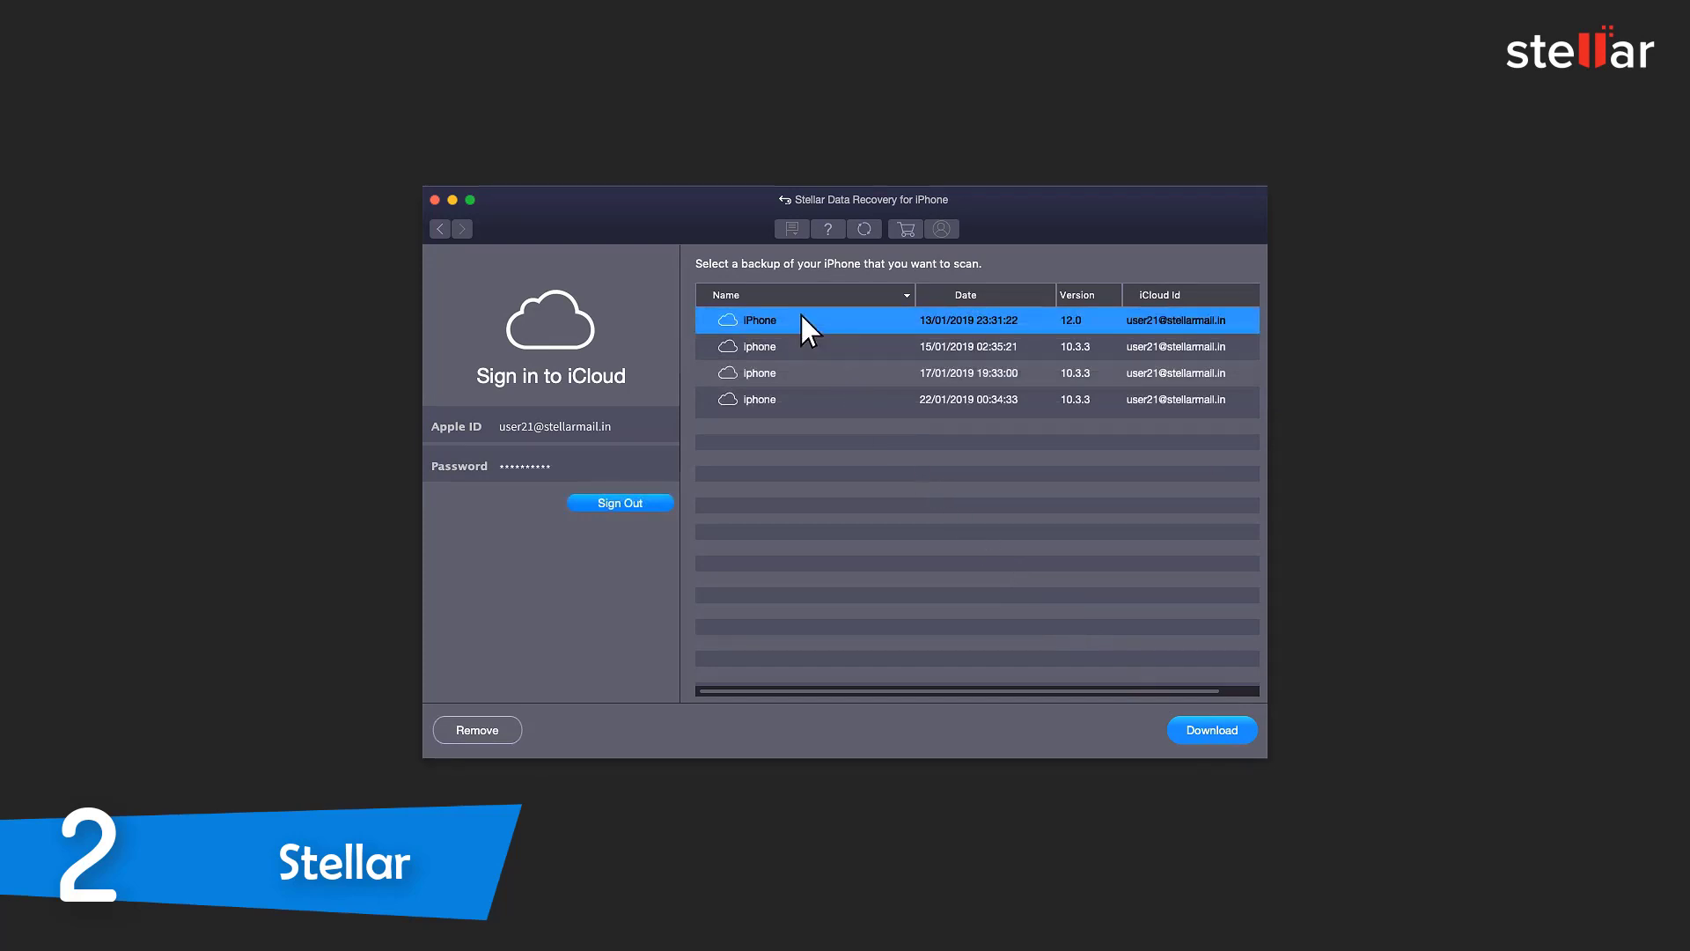
{"action": "left_click", "coordinate": [1212, 731]}
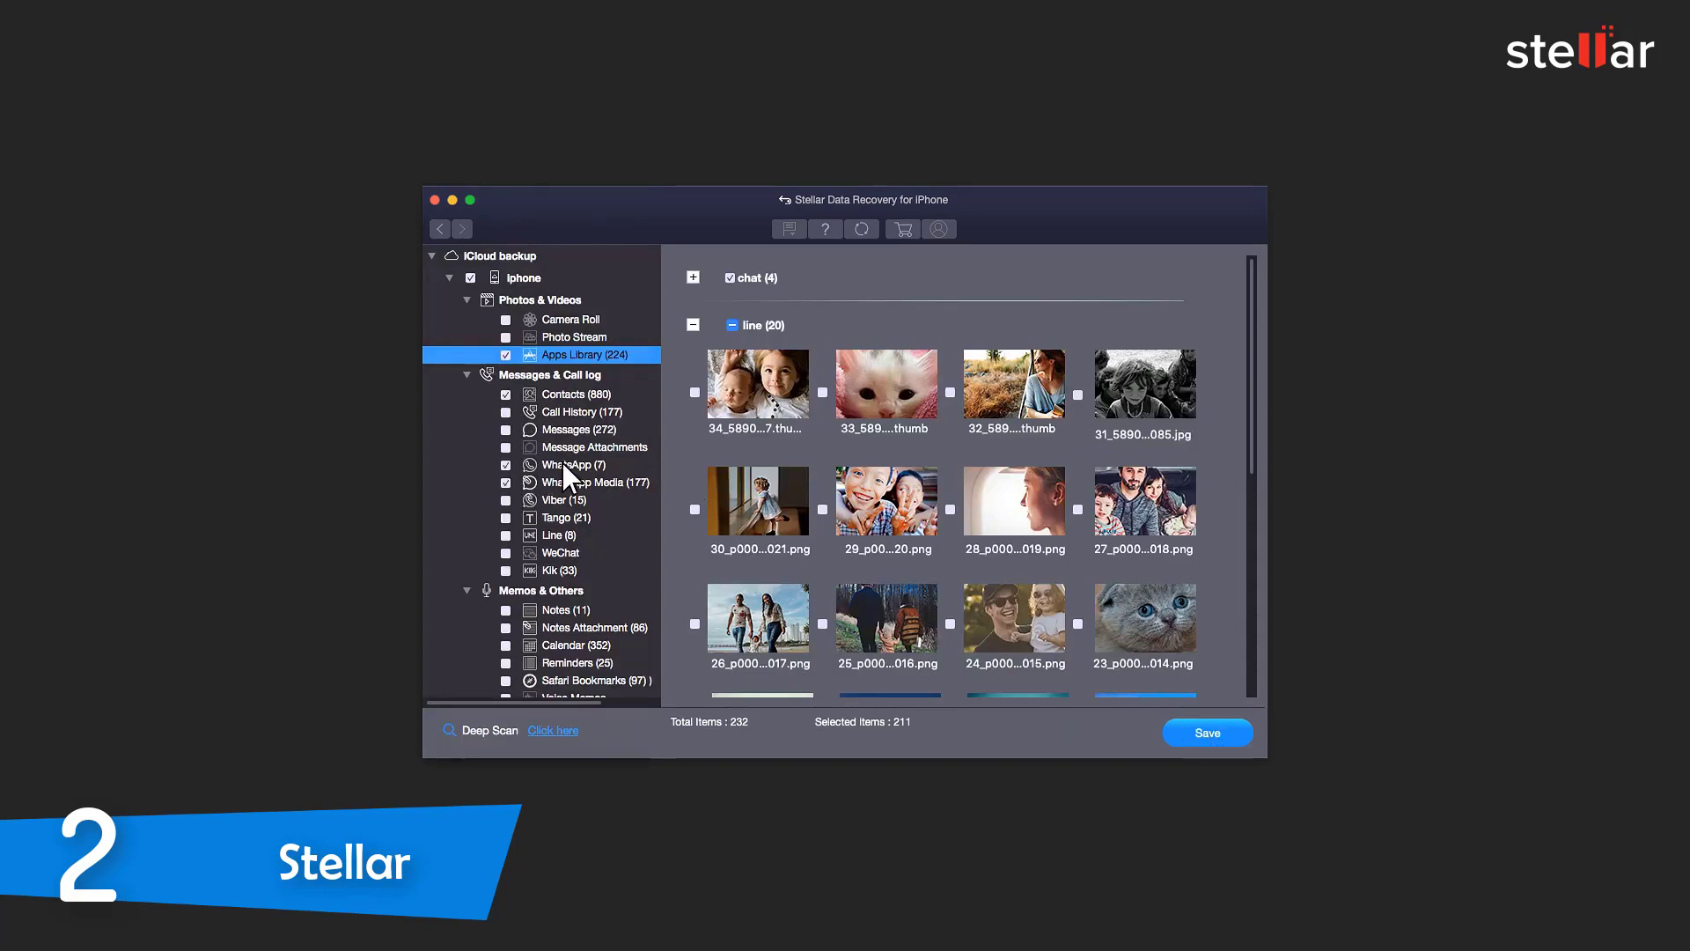
{"action": "double_click", "coordinate": [782, 376]}
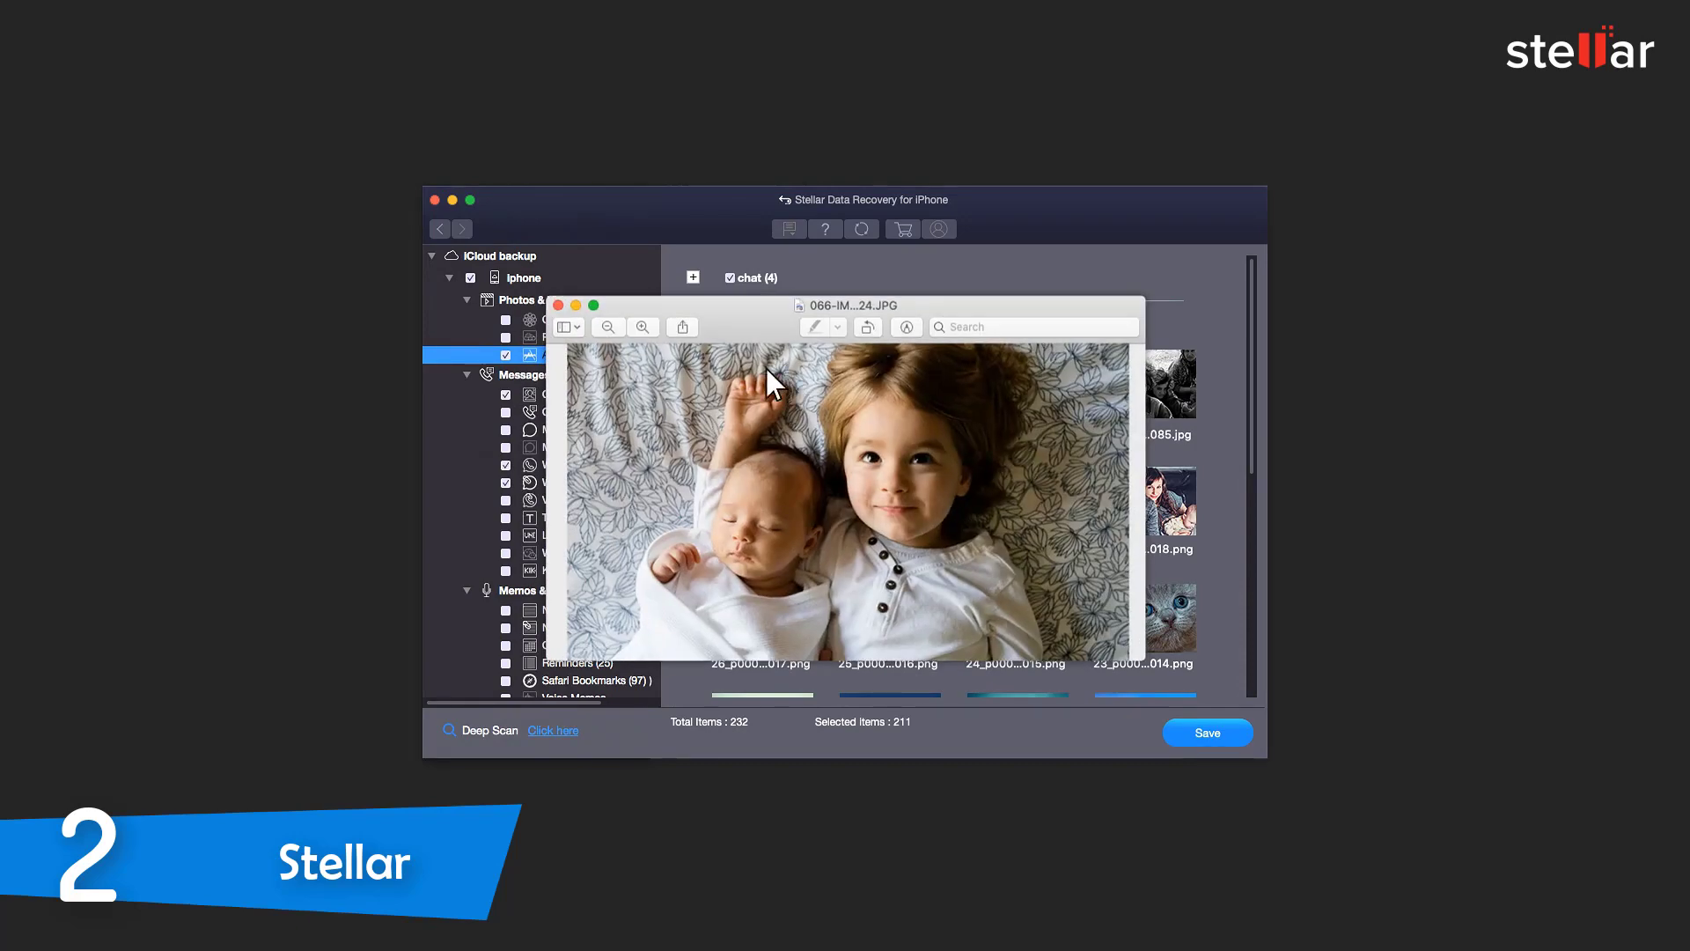
{"action": "left_click", "coordinate": [559, 305]}
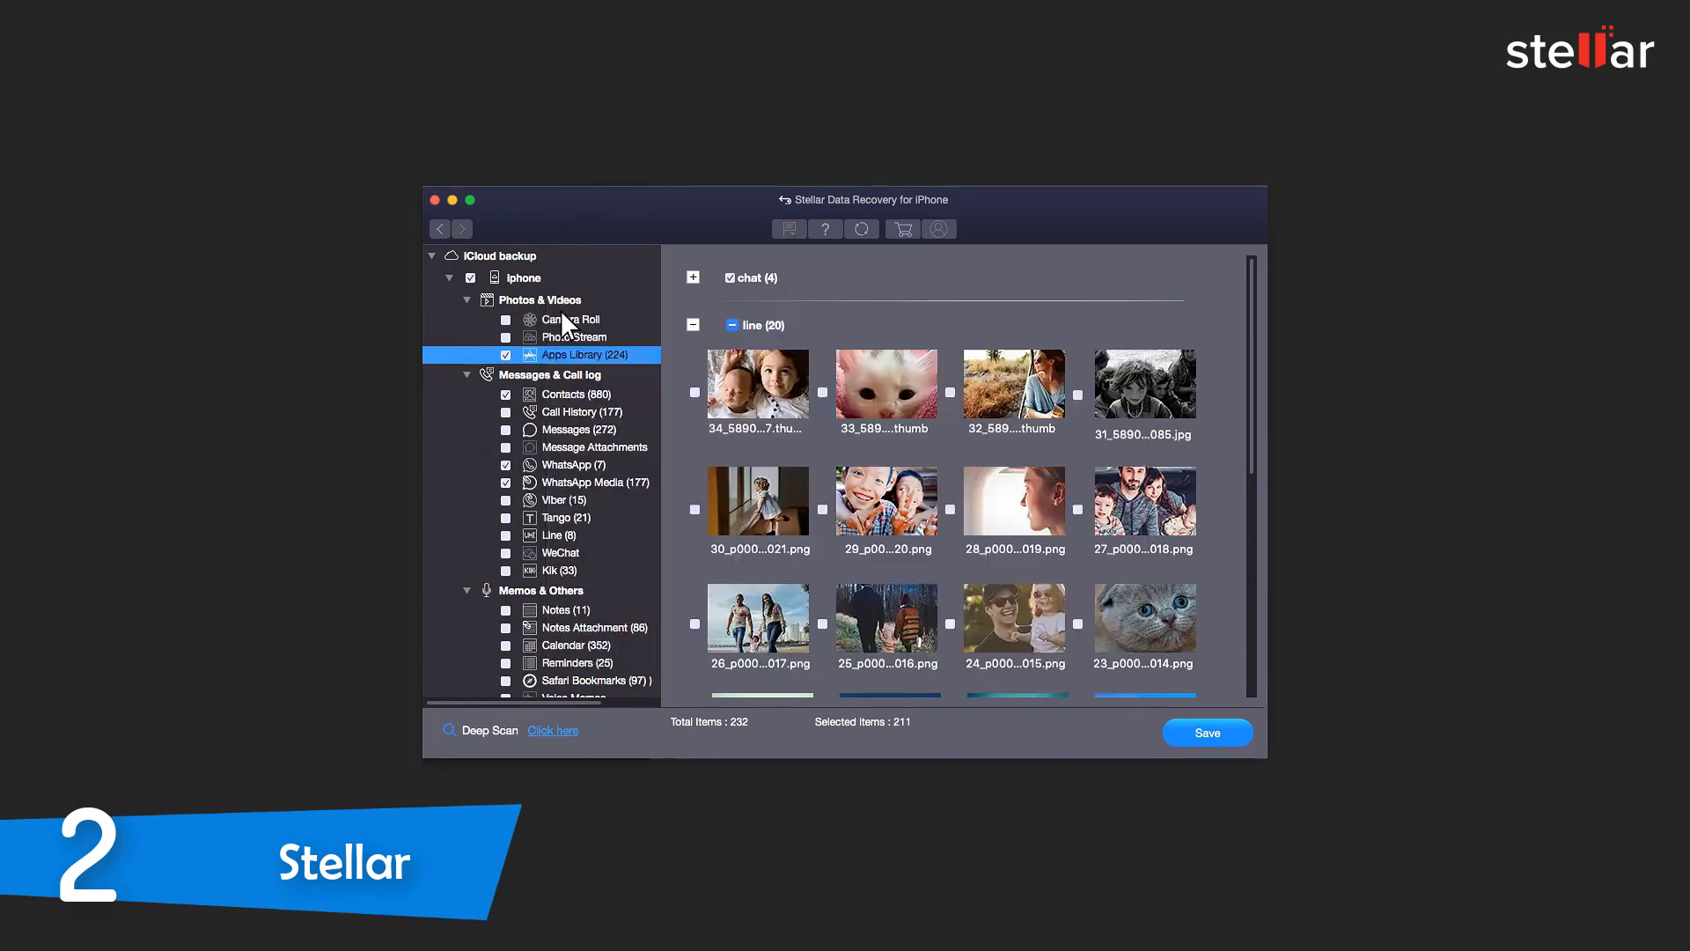
{"action": "left_click", "coordinate": [1224, 741]}
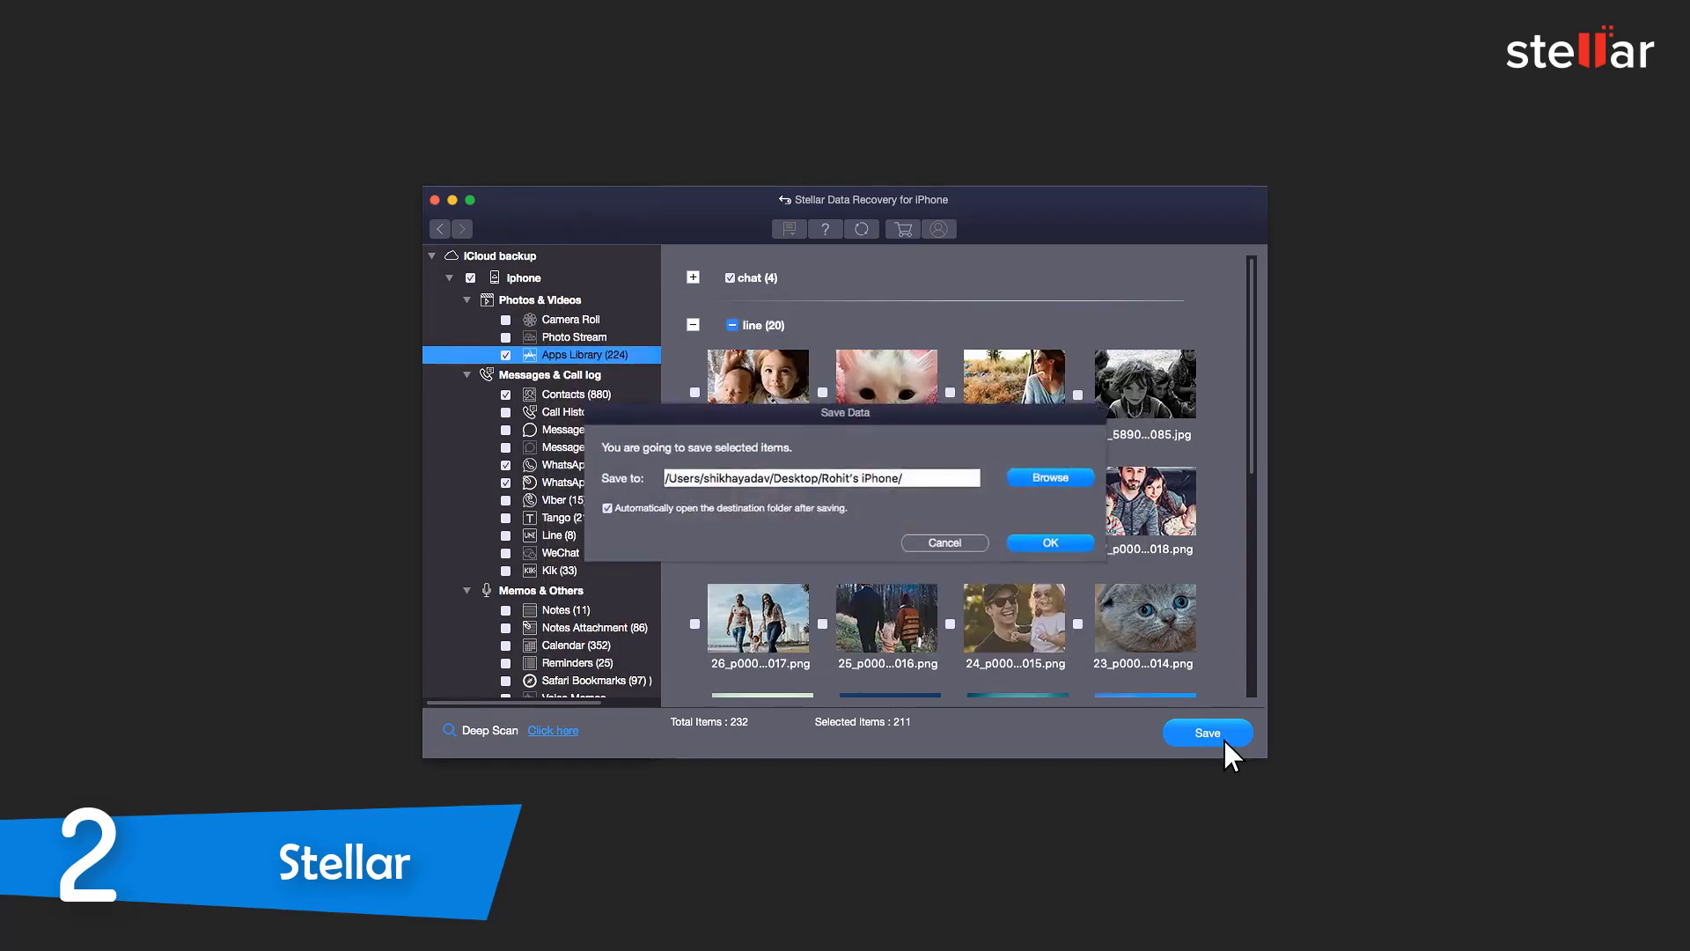
{"action": "left_click", "coordinate": [1063, 546]}
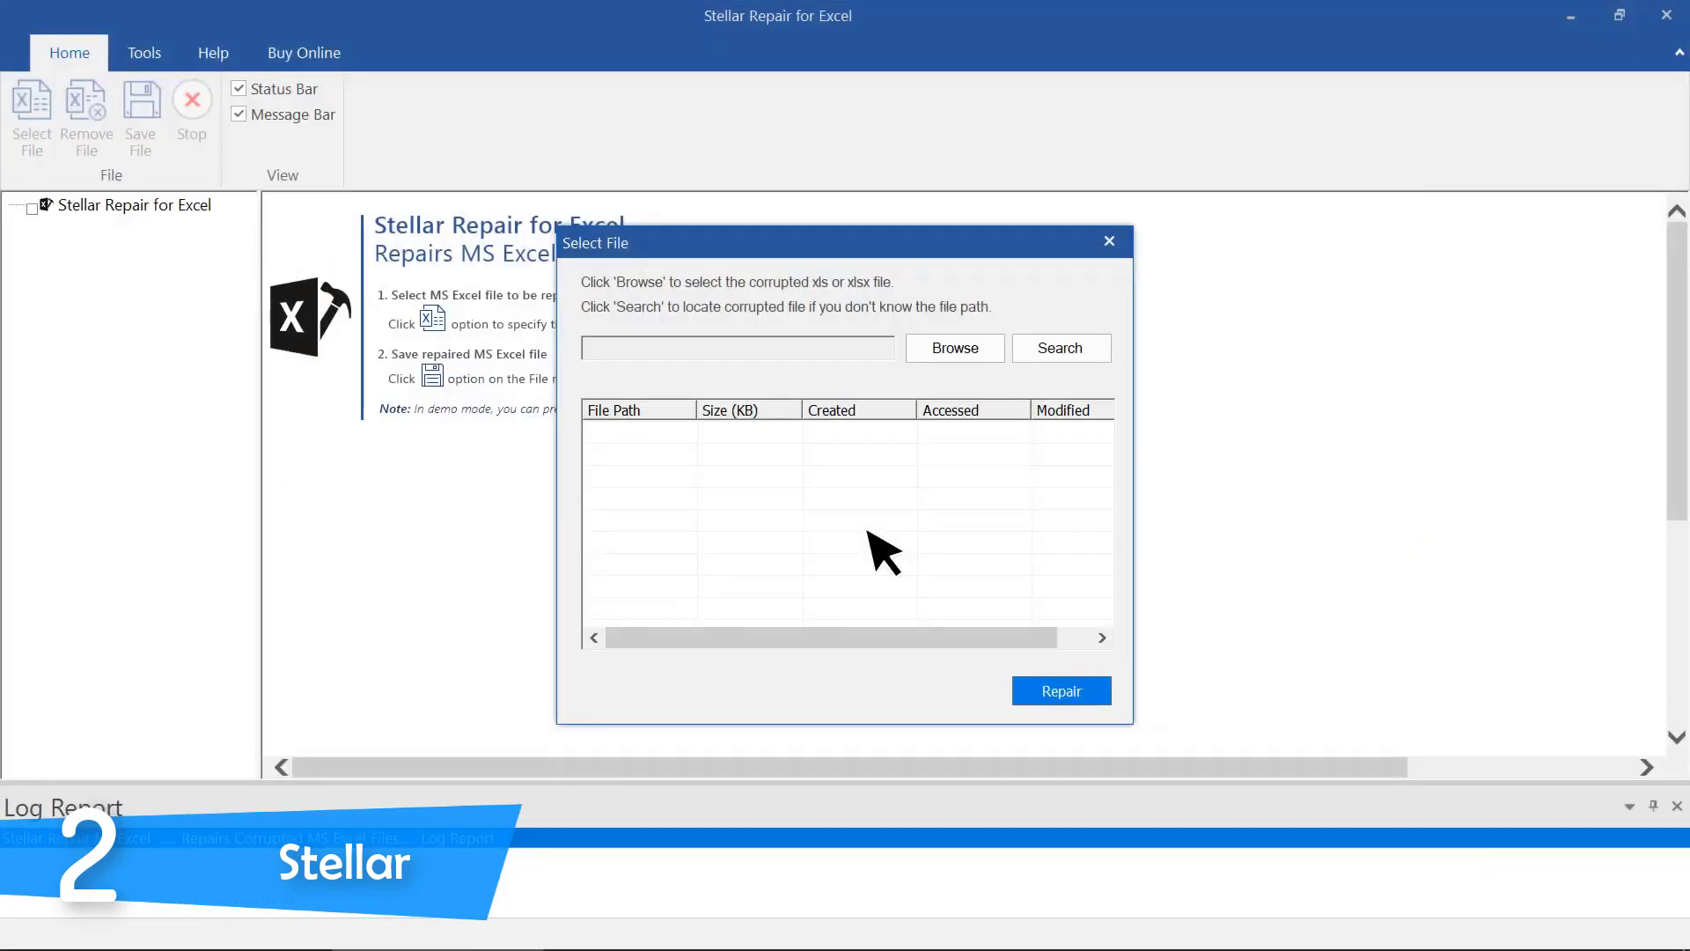
- Browse to GUI Checklist guide lines.xls and run the repair on it
{"action": "left_click", "coordinate": [955, 349]}
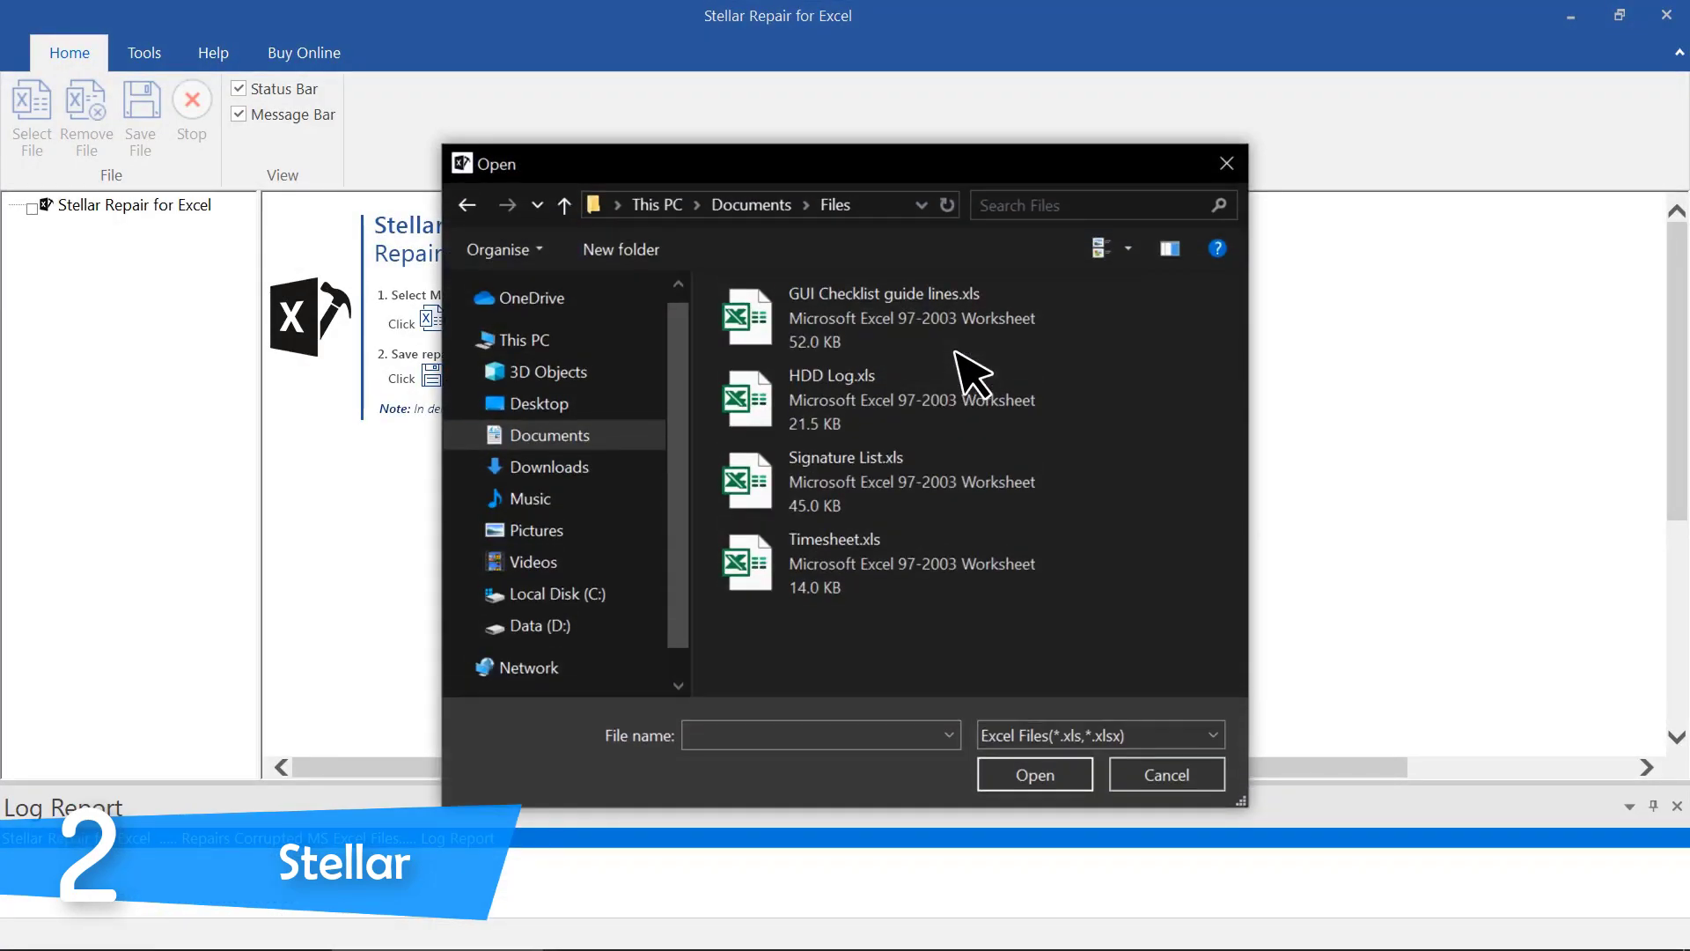
{"action": "double_click", "coordinate": [779, 357]}
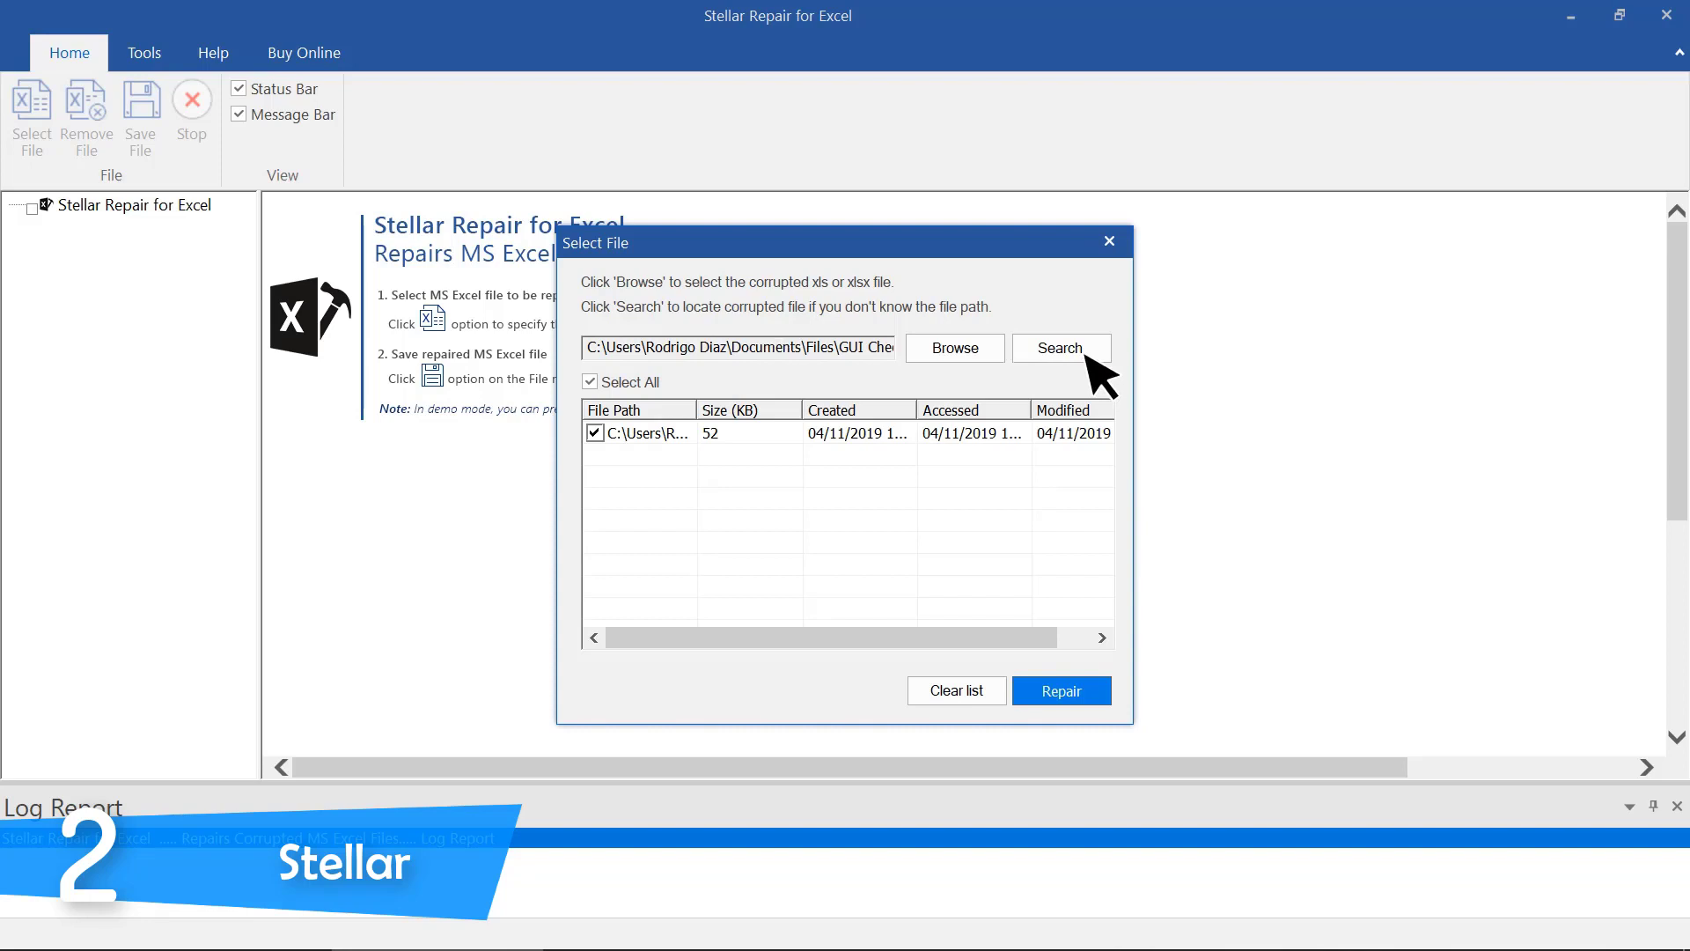
{"action": "left_click", "coordinate": [1090, 693]}
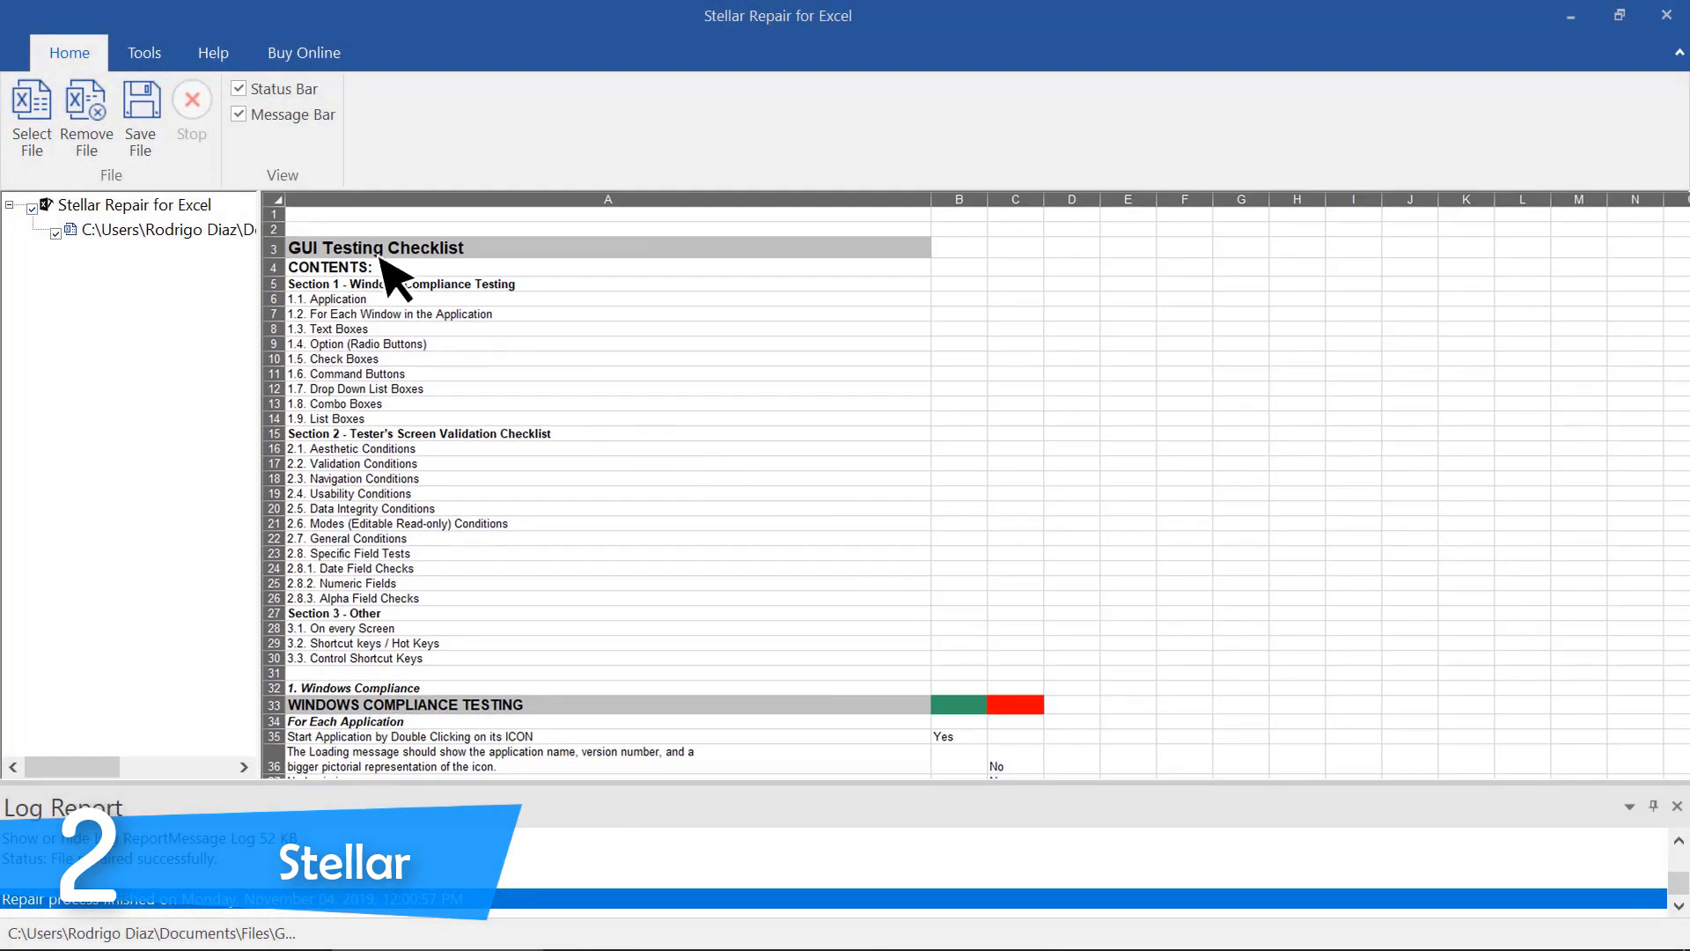
- Save the repaired workbook to the new folder D:\Recovered and confirm the saving-complete message
{"action": "left_click", "coordinate": [146, 119]}
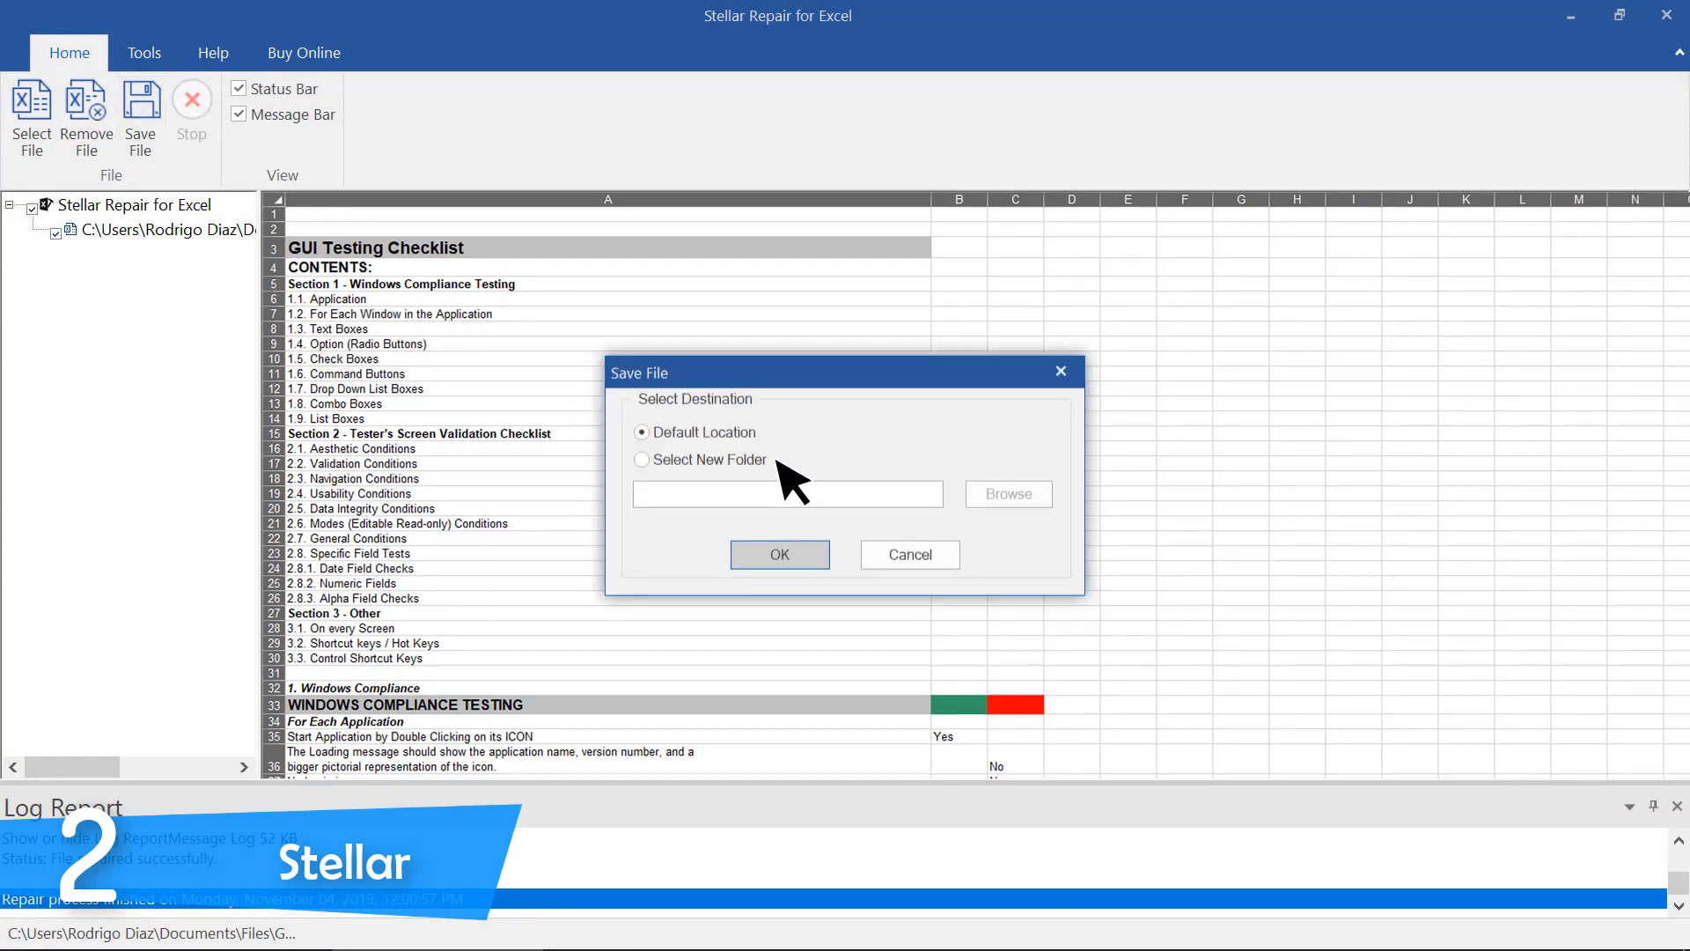
{"action": "left_click", "coordinate": [647, 463]}
{"action": "left_click", "coordinate": [1037, 498]}
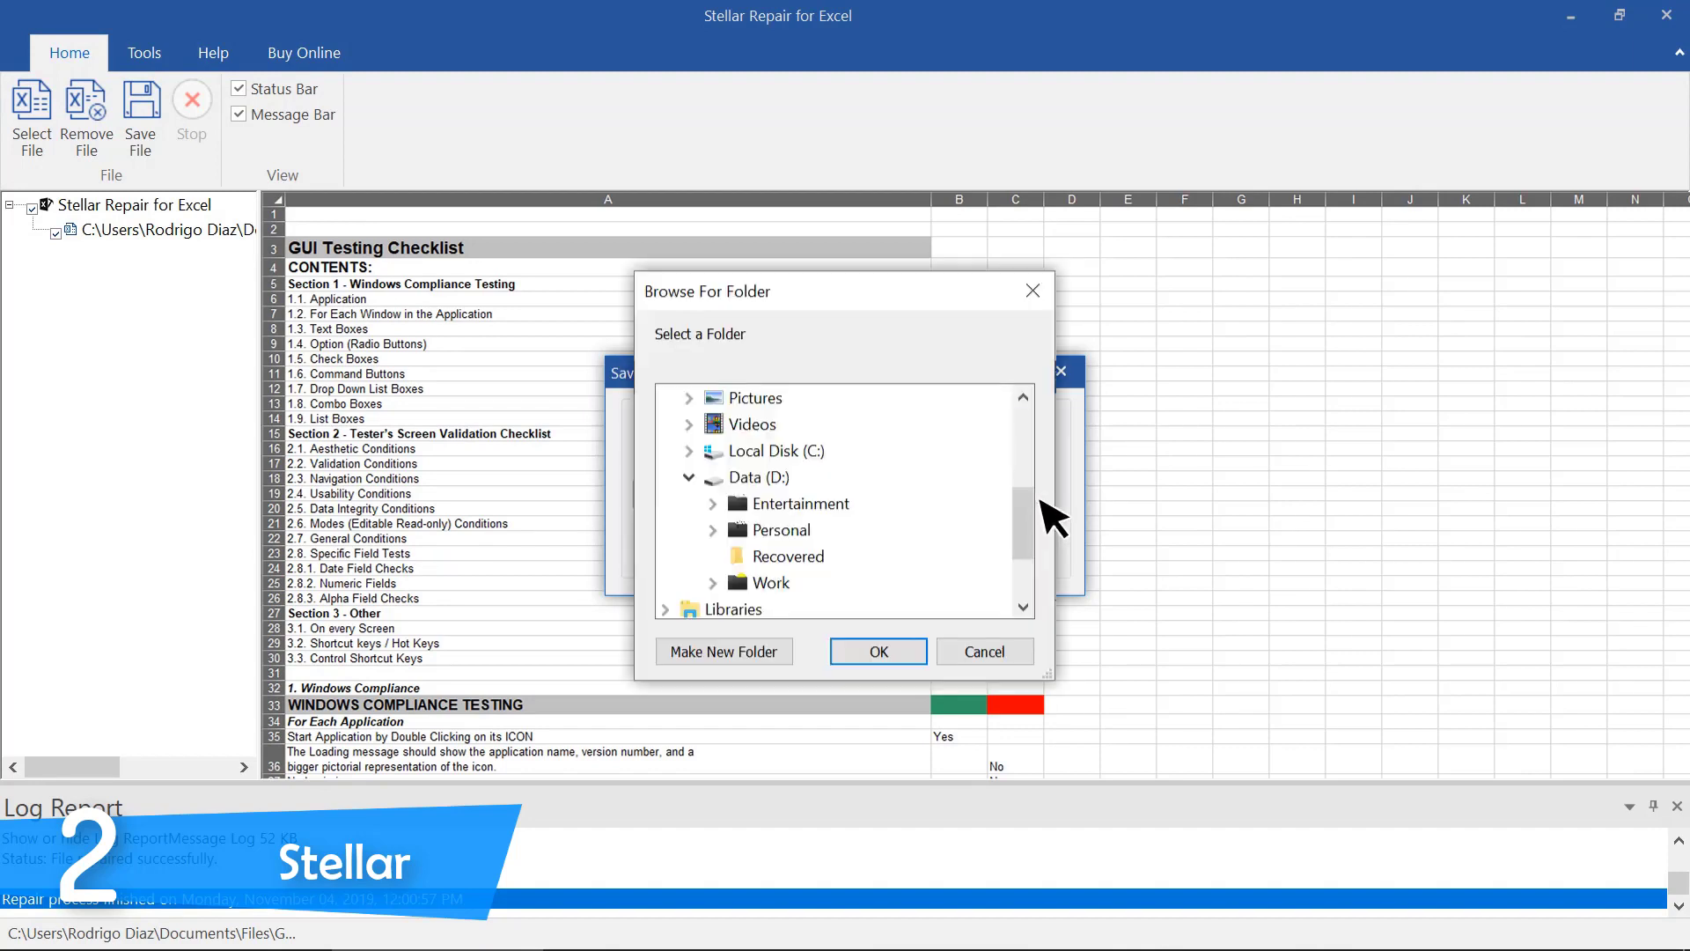
{"action": "left_click", "coordinate": [823, 559]}
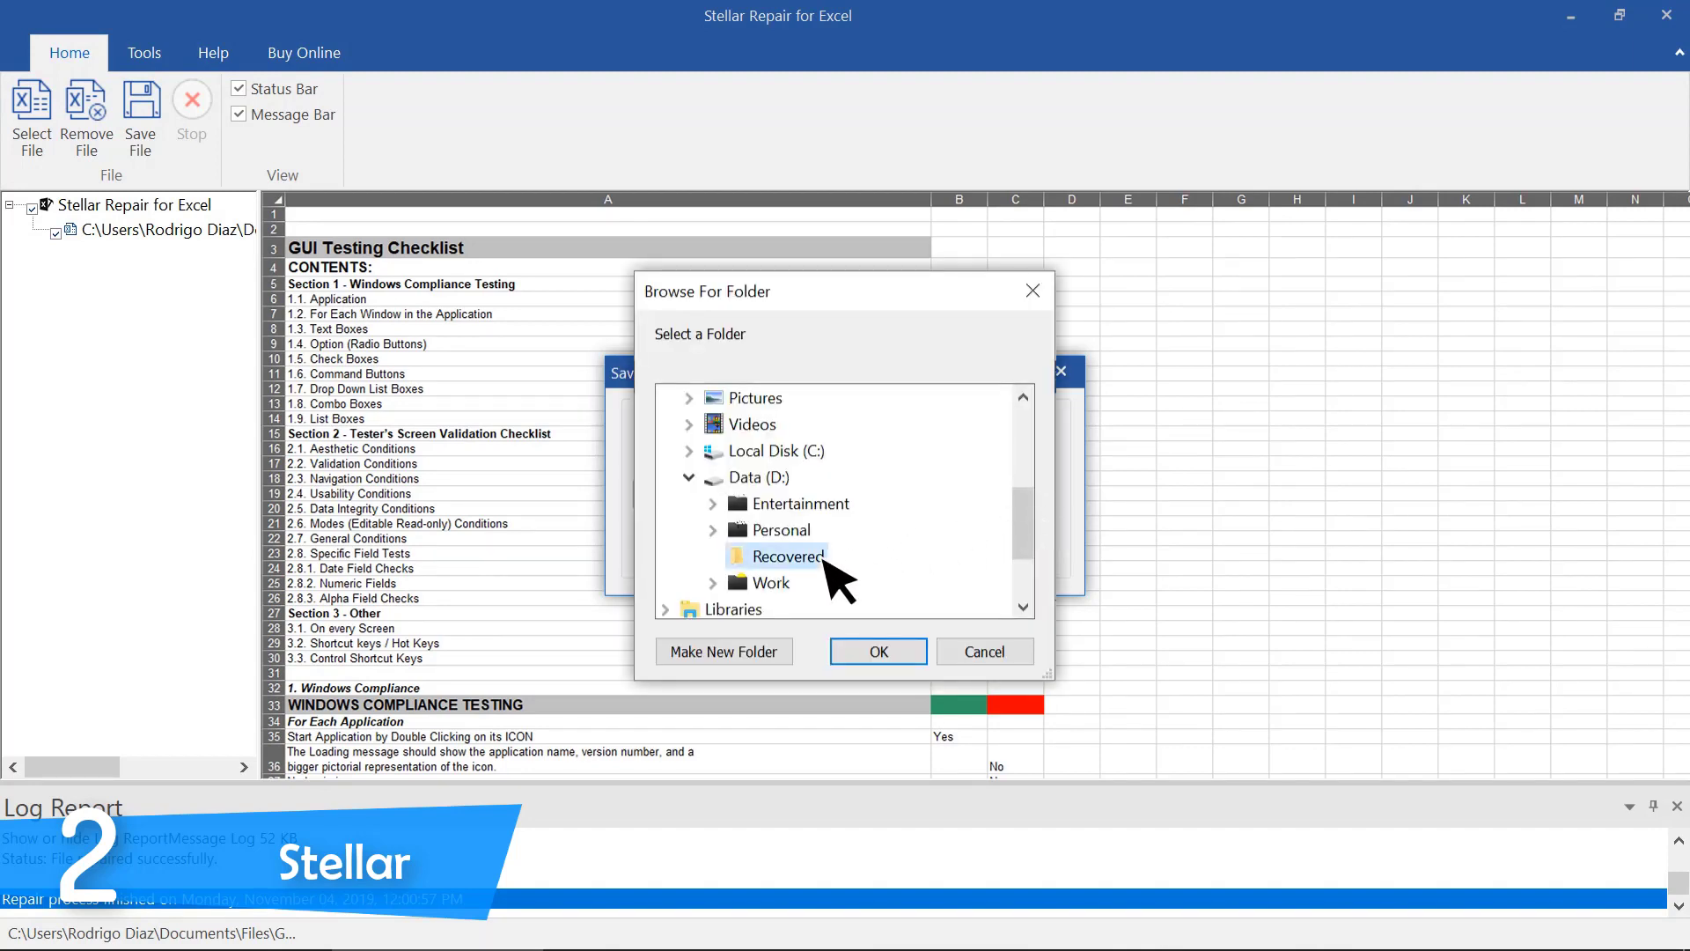
{"action": "left_click", "coordinate": [894, 649]}
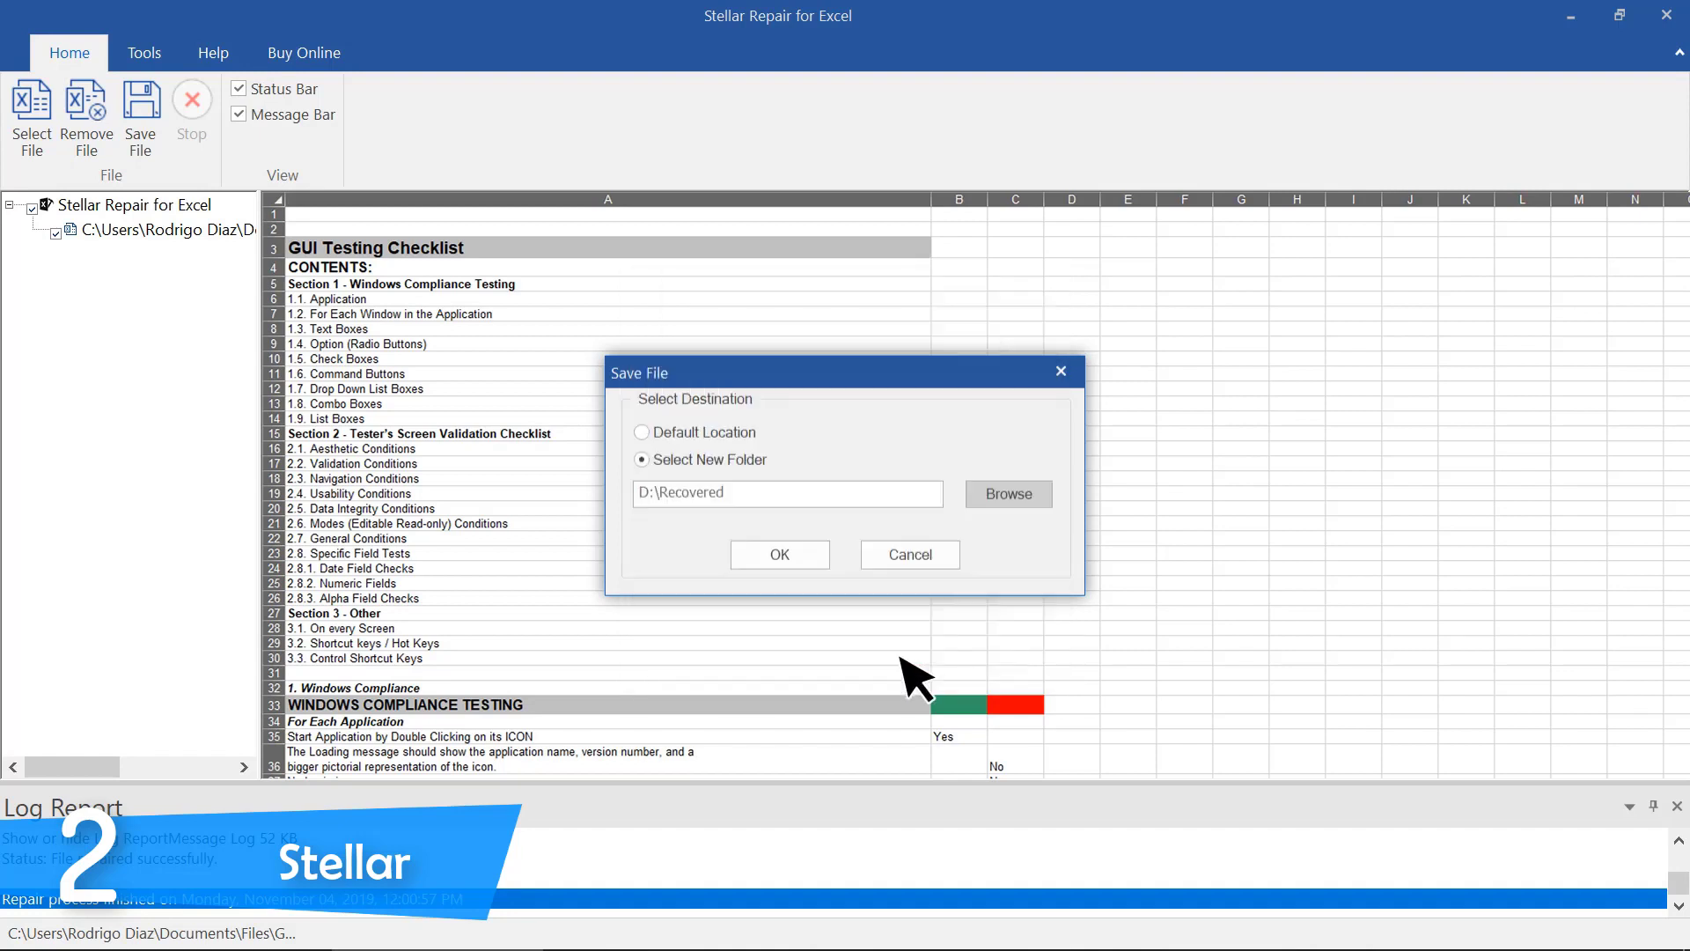
{"action": "left_click", "coordinate": [780, 554]}
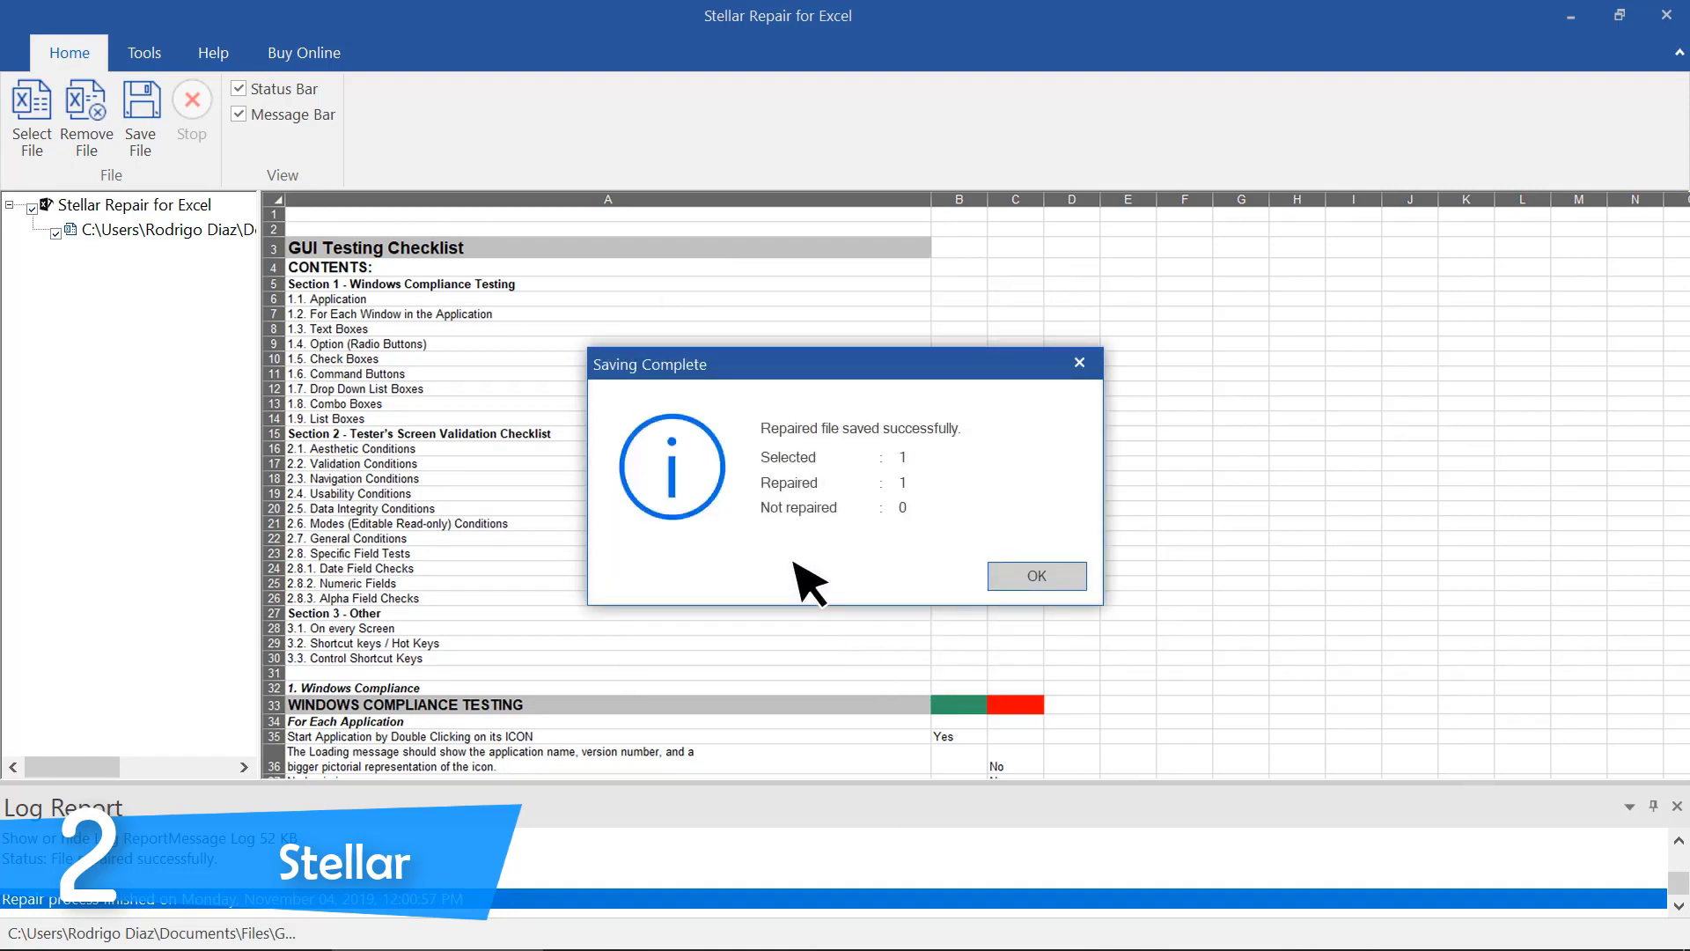
{"action": "left_click", "coordinate": [1056, 580]}
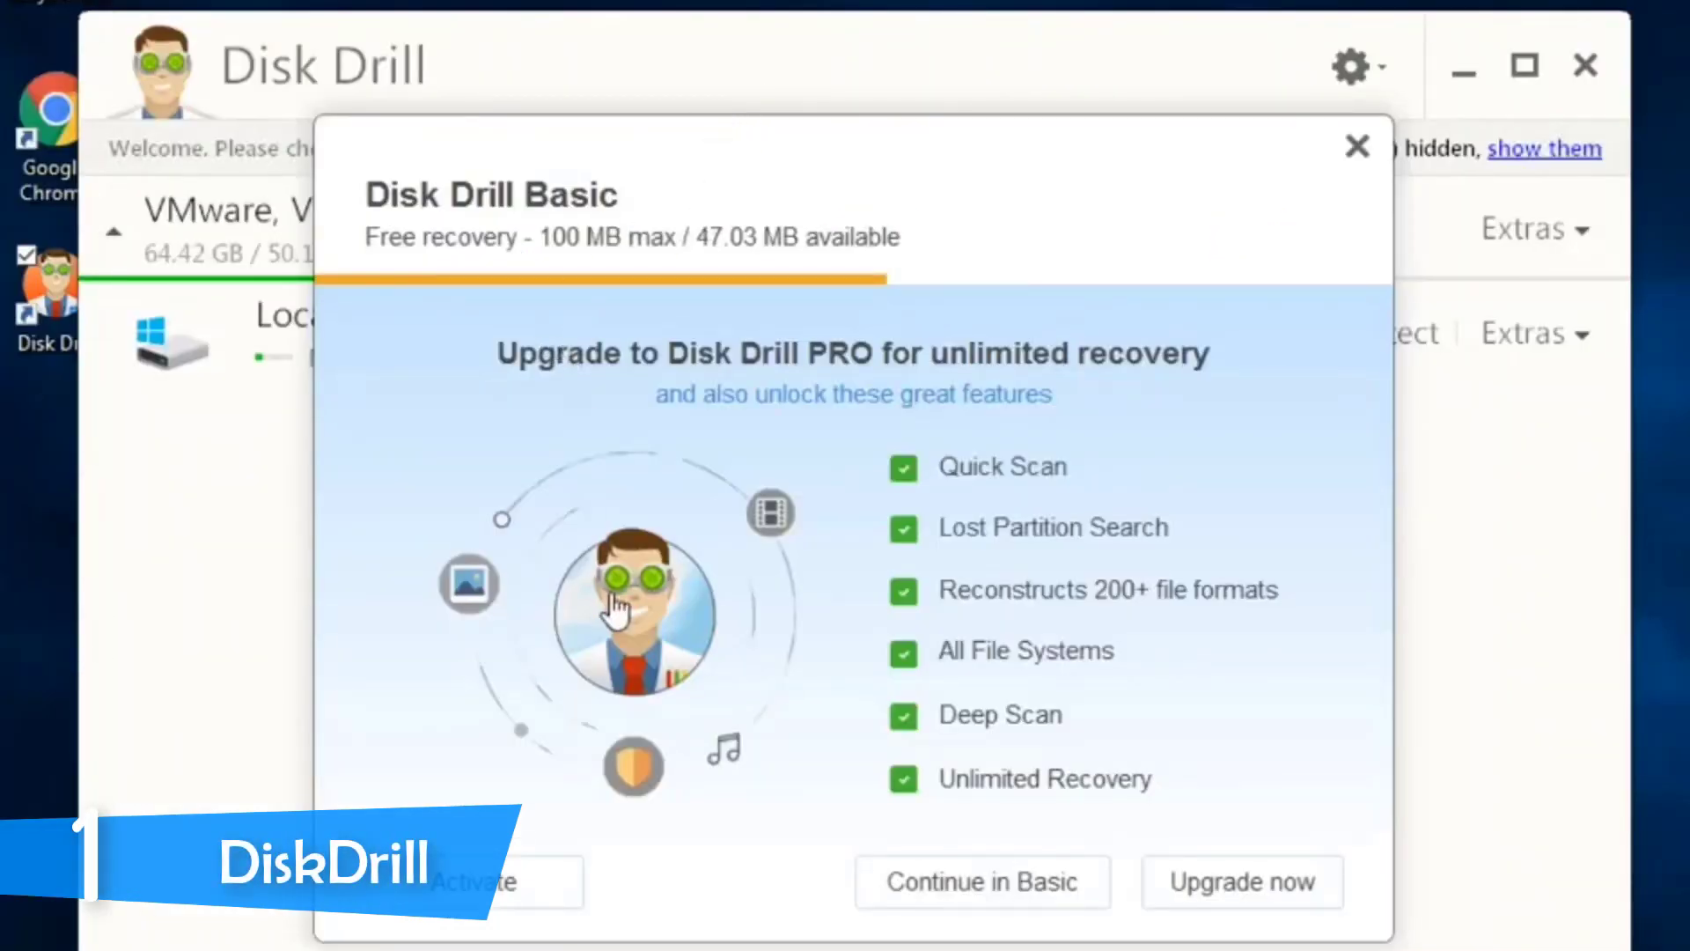
- Continue with the free Basic edition, then show and re-hide the three hidden partitions
{"action": "left_click", "coordinate": [1005, 893]}
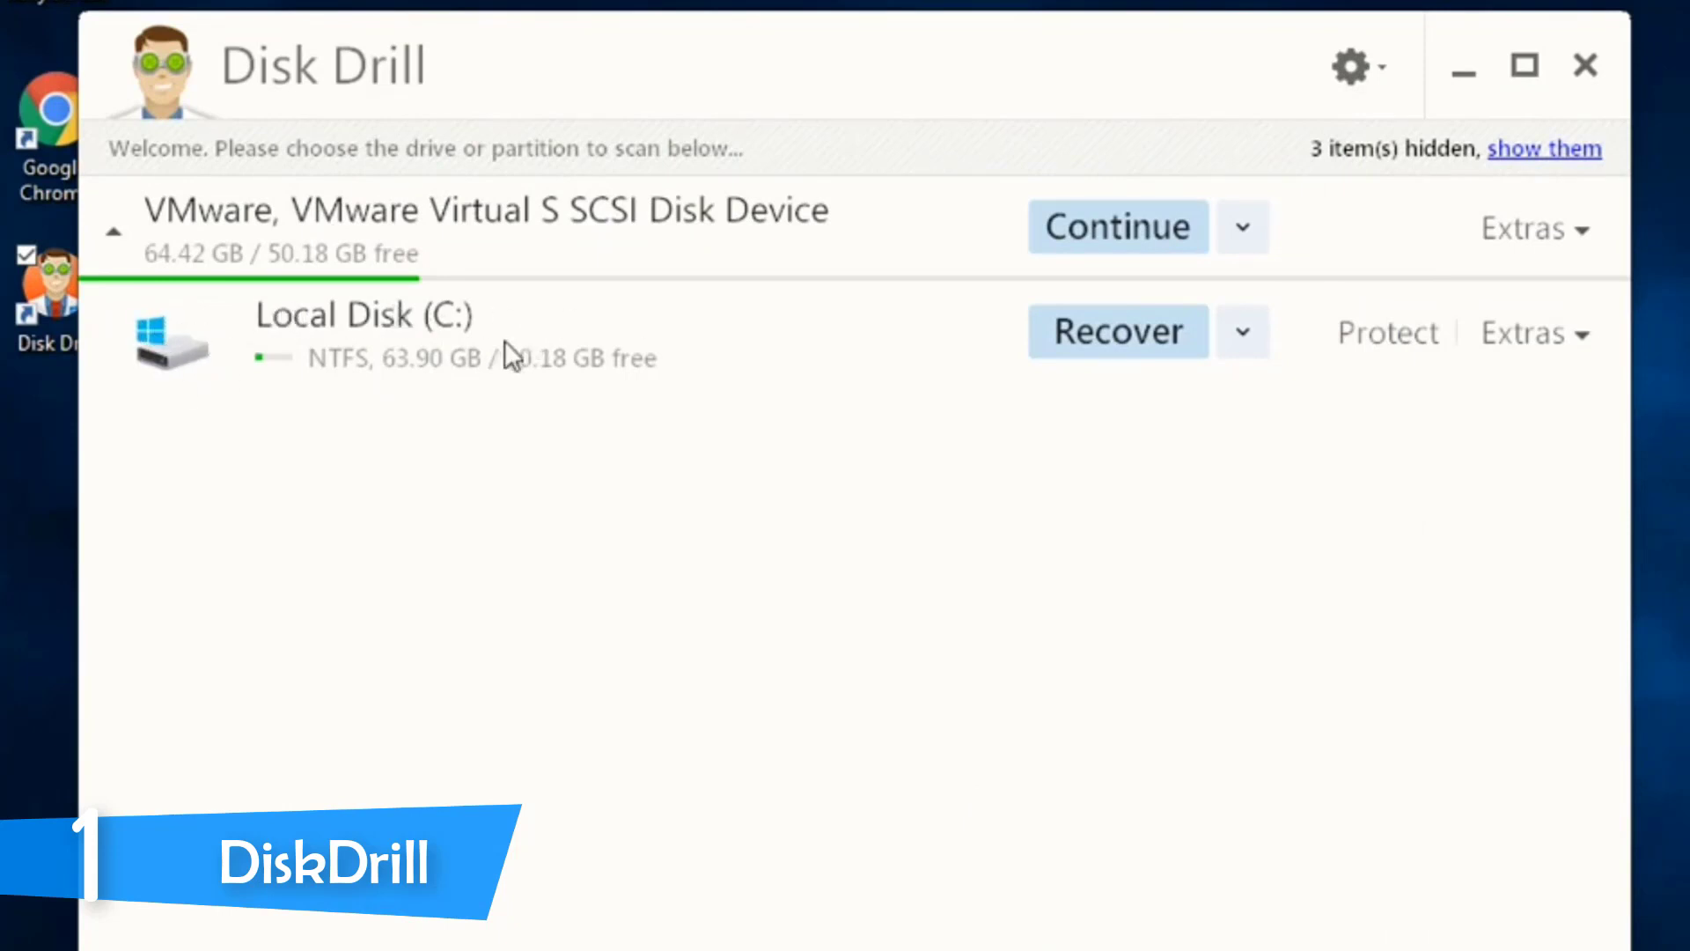
{"action": "left_click", "coordinate": [1574, 159]}
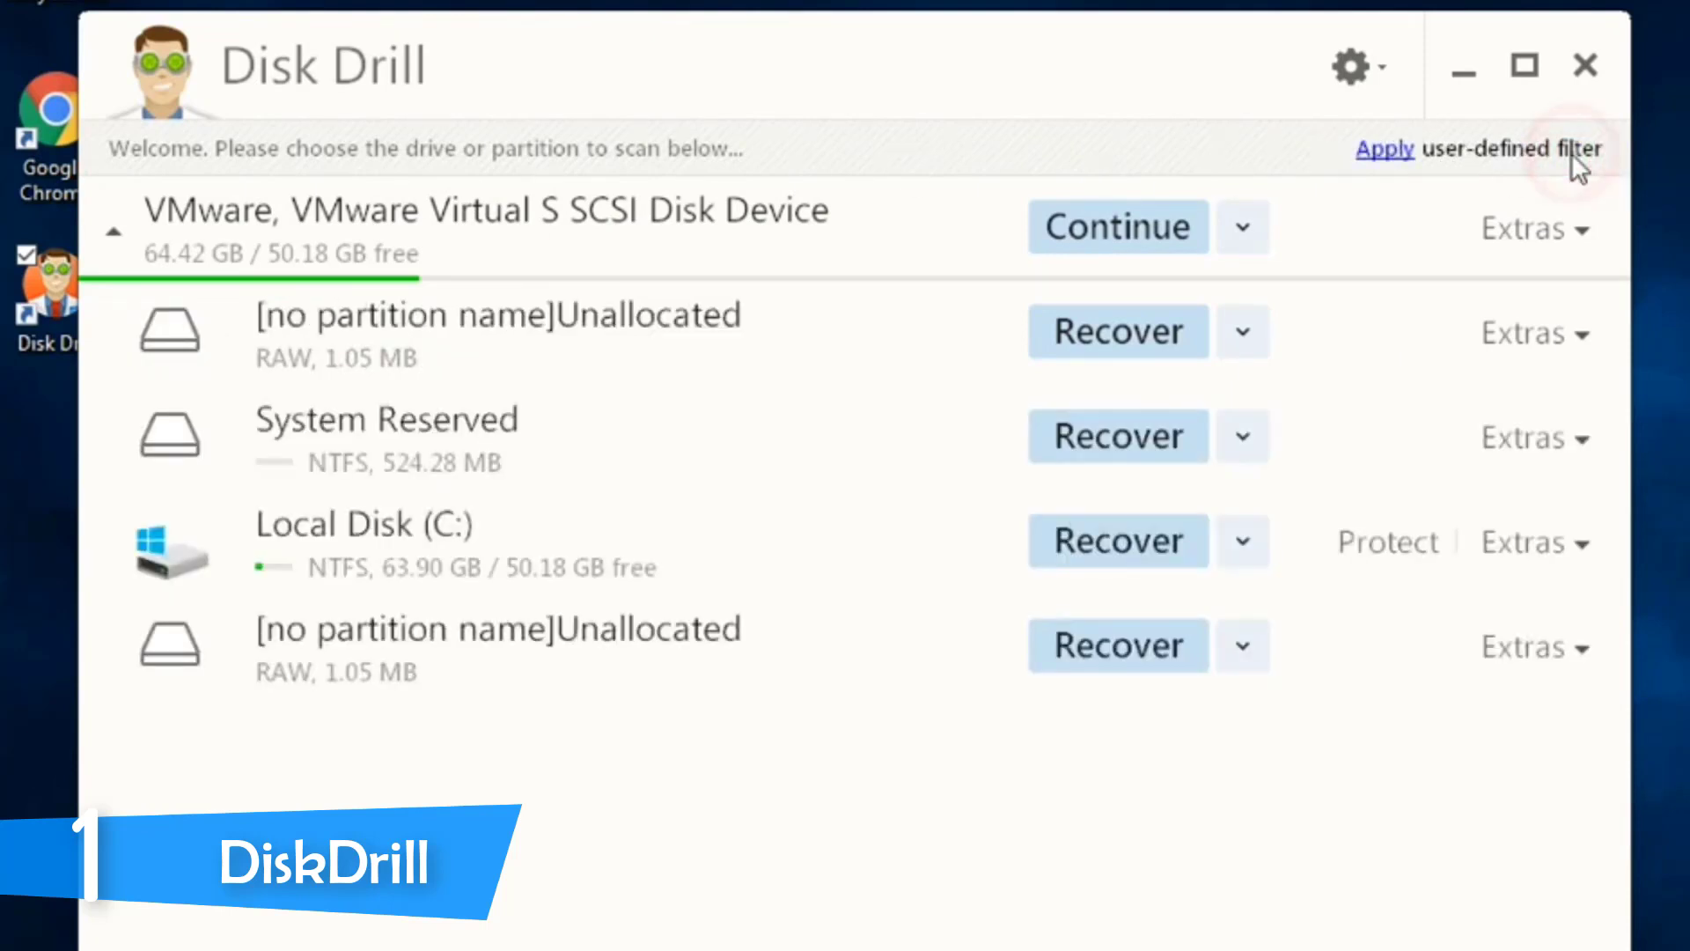
{"action": "left_click", "coordinate": [1385, 159]}
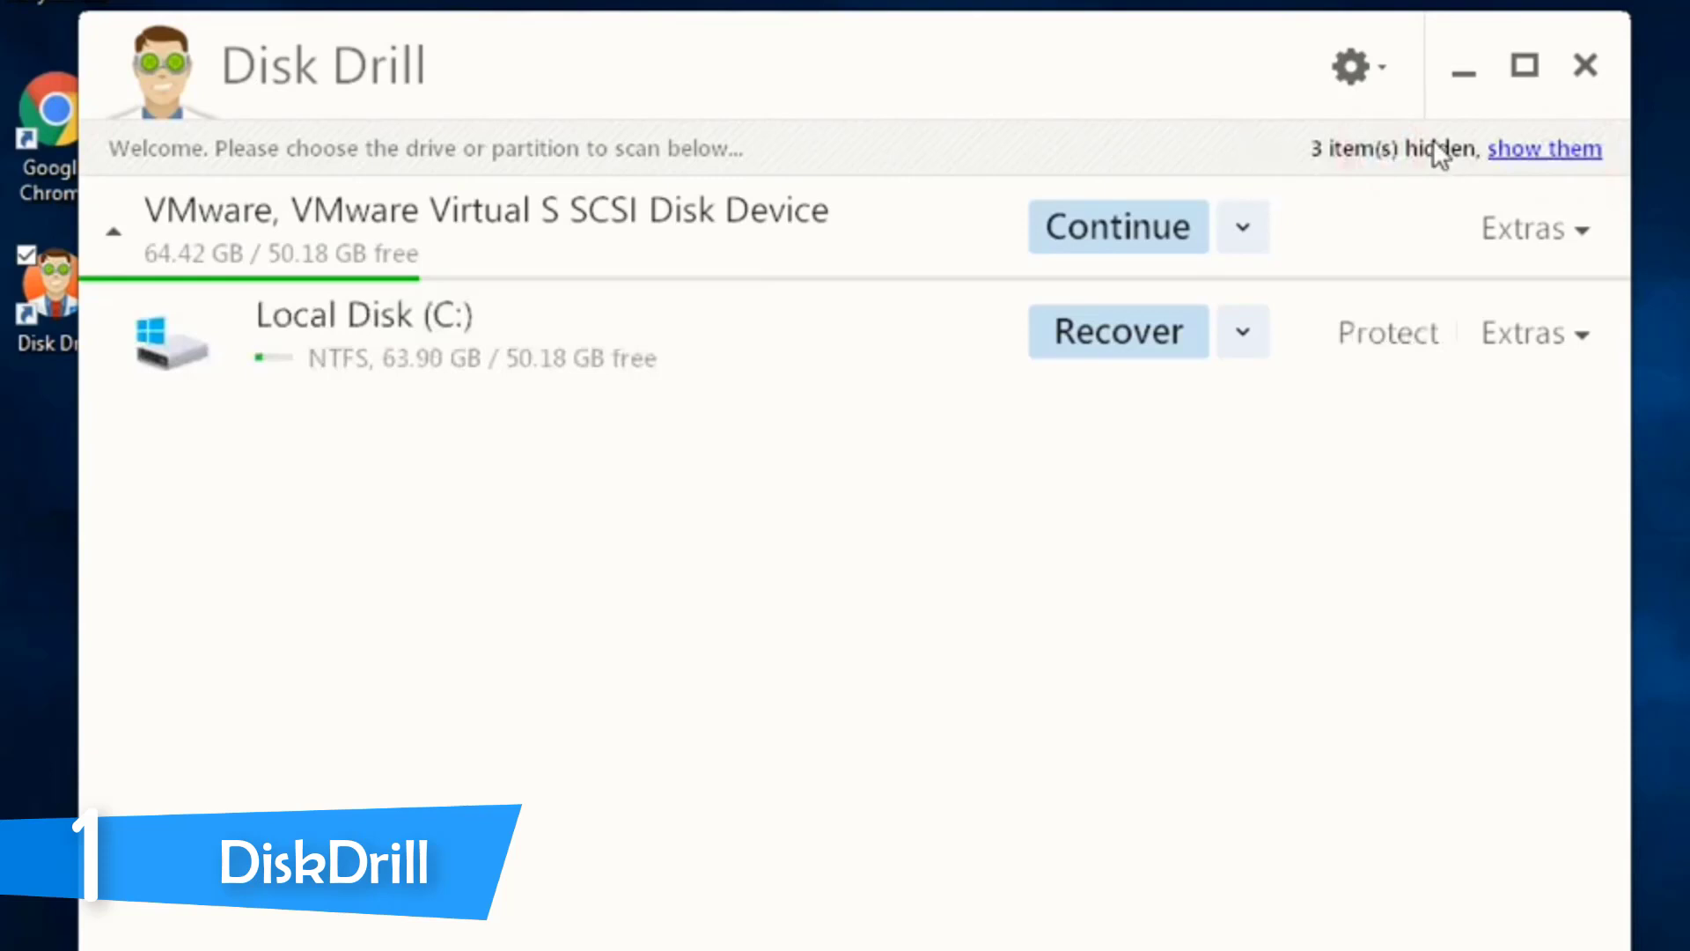
- View the Preferences without changing anything, then list the scan methods for Local Disk (C:)
{"action": "left_click", "coordinate": [1384, 71]}
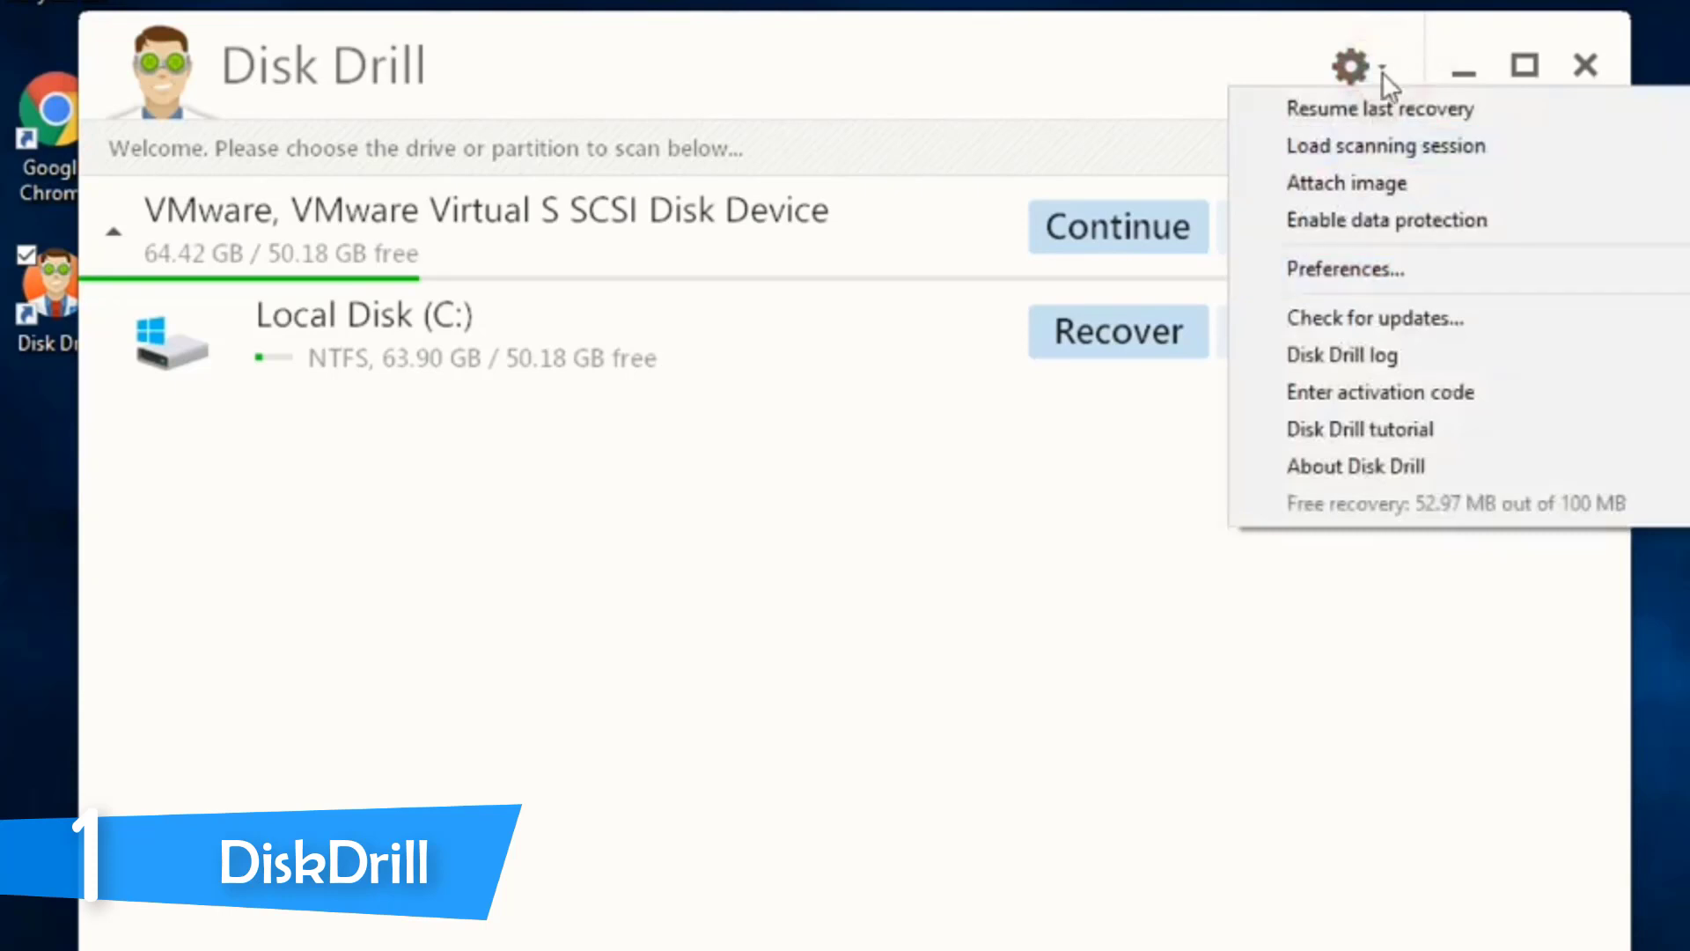
{"action": "left_click", "coordinate": [1364, 273]}
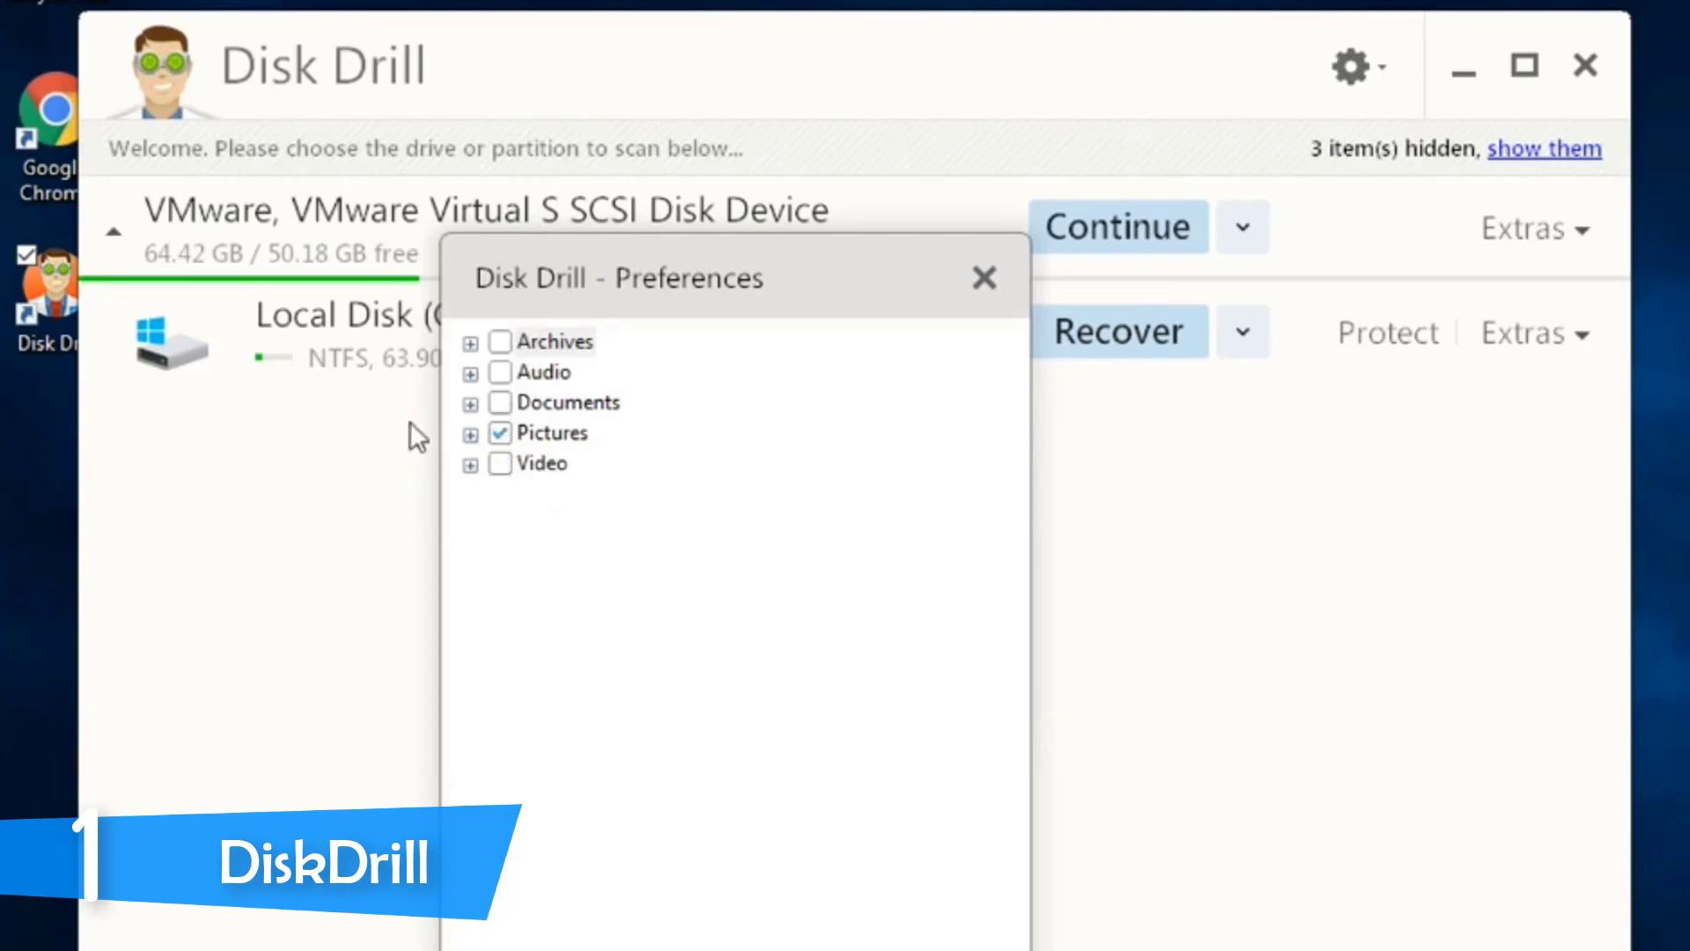
{"action": "left_click", "coordinate": [983, 280]}
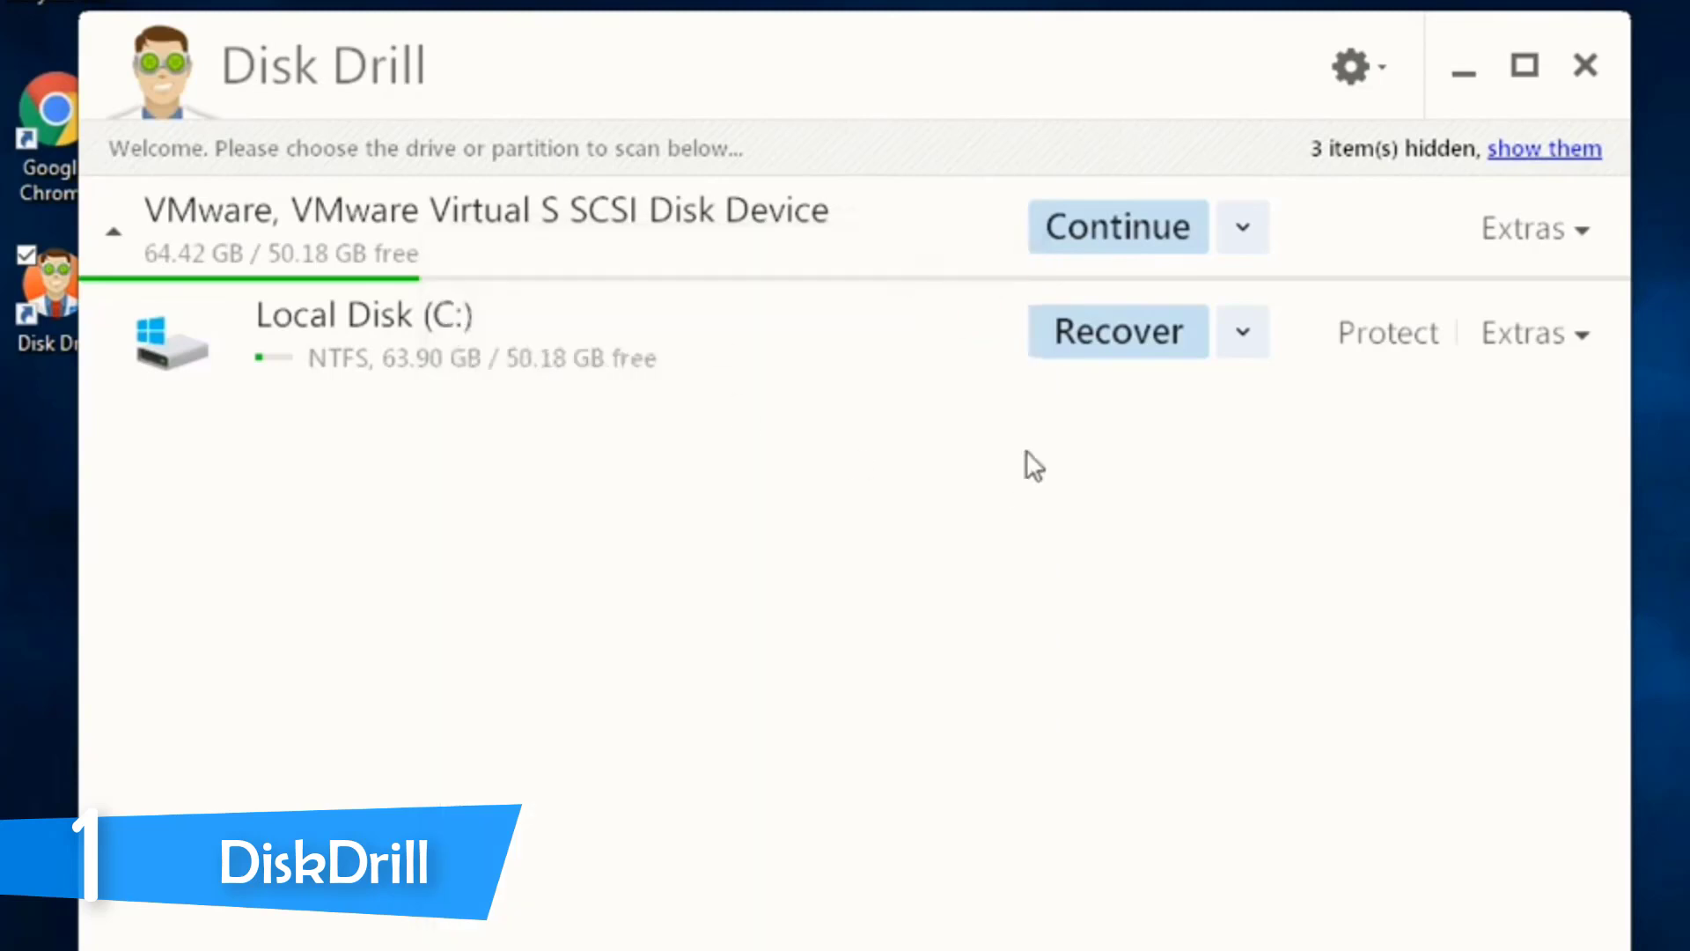
{"action": "left_click", "coordinate": [1244, 331]}
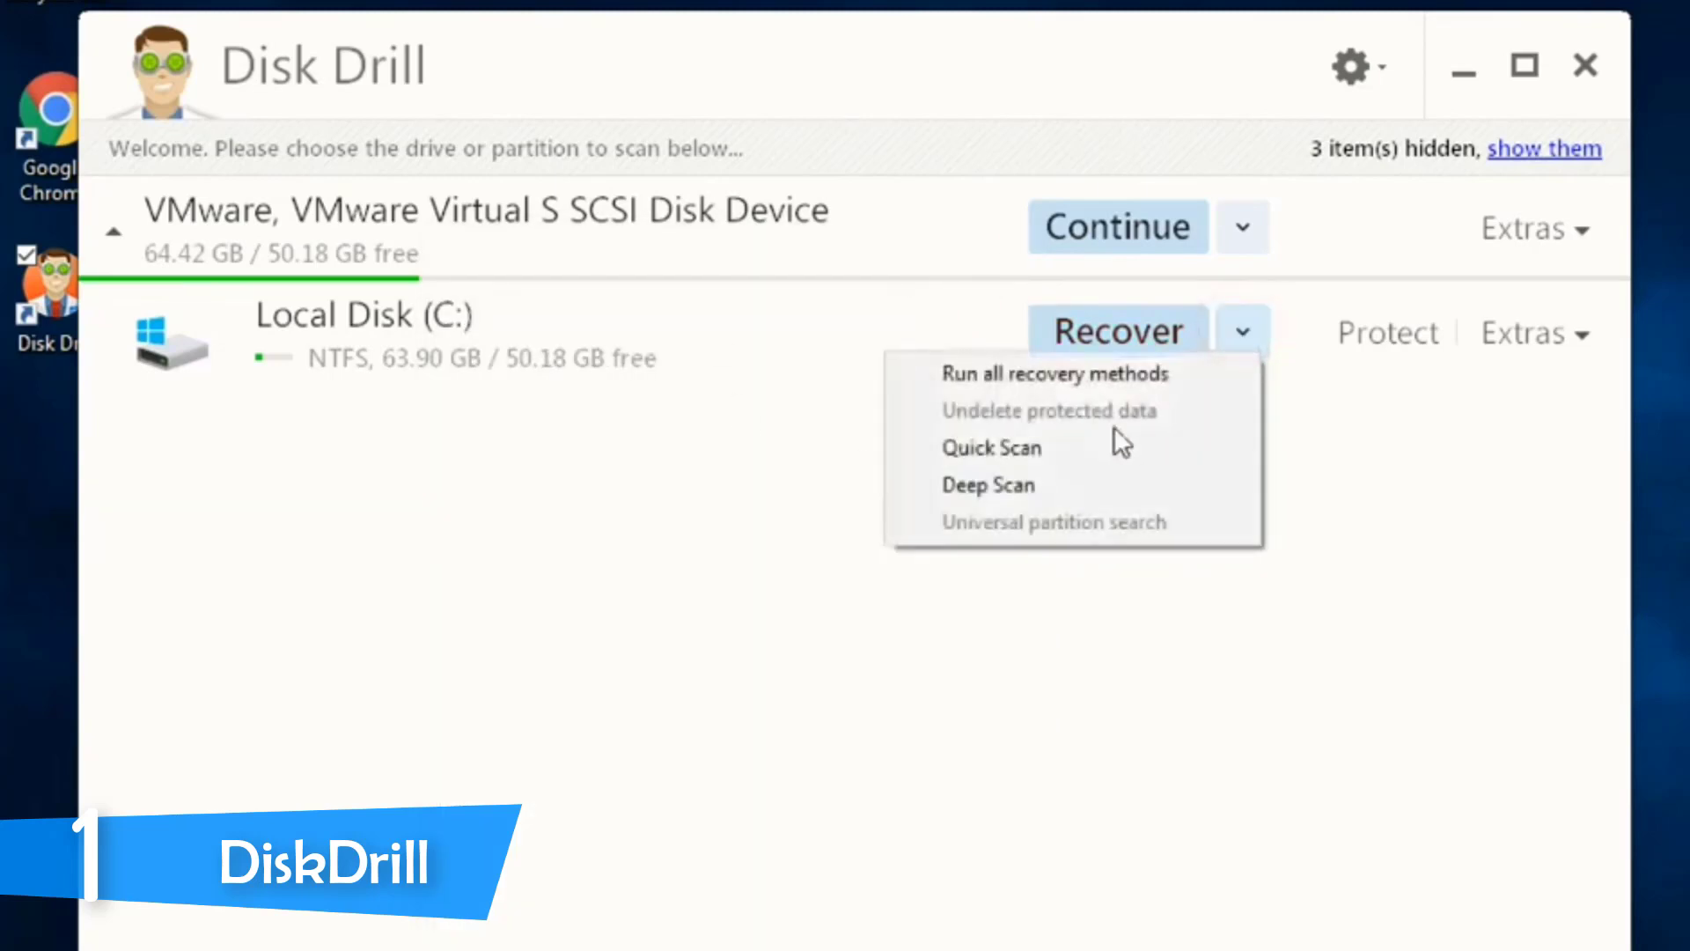
- Run a Deep Scan on Local Disk (C:), then list the recovery methods for Samsung SSD 850 EVO 500GB
{"action": "left_click", "coordinate": [997, 487]}
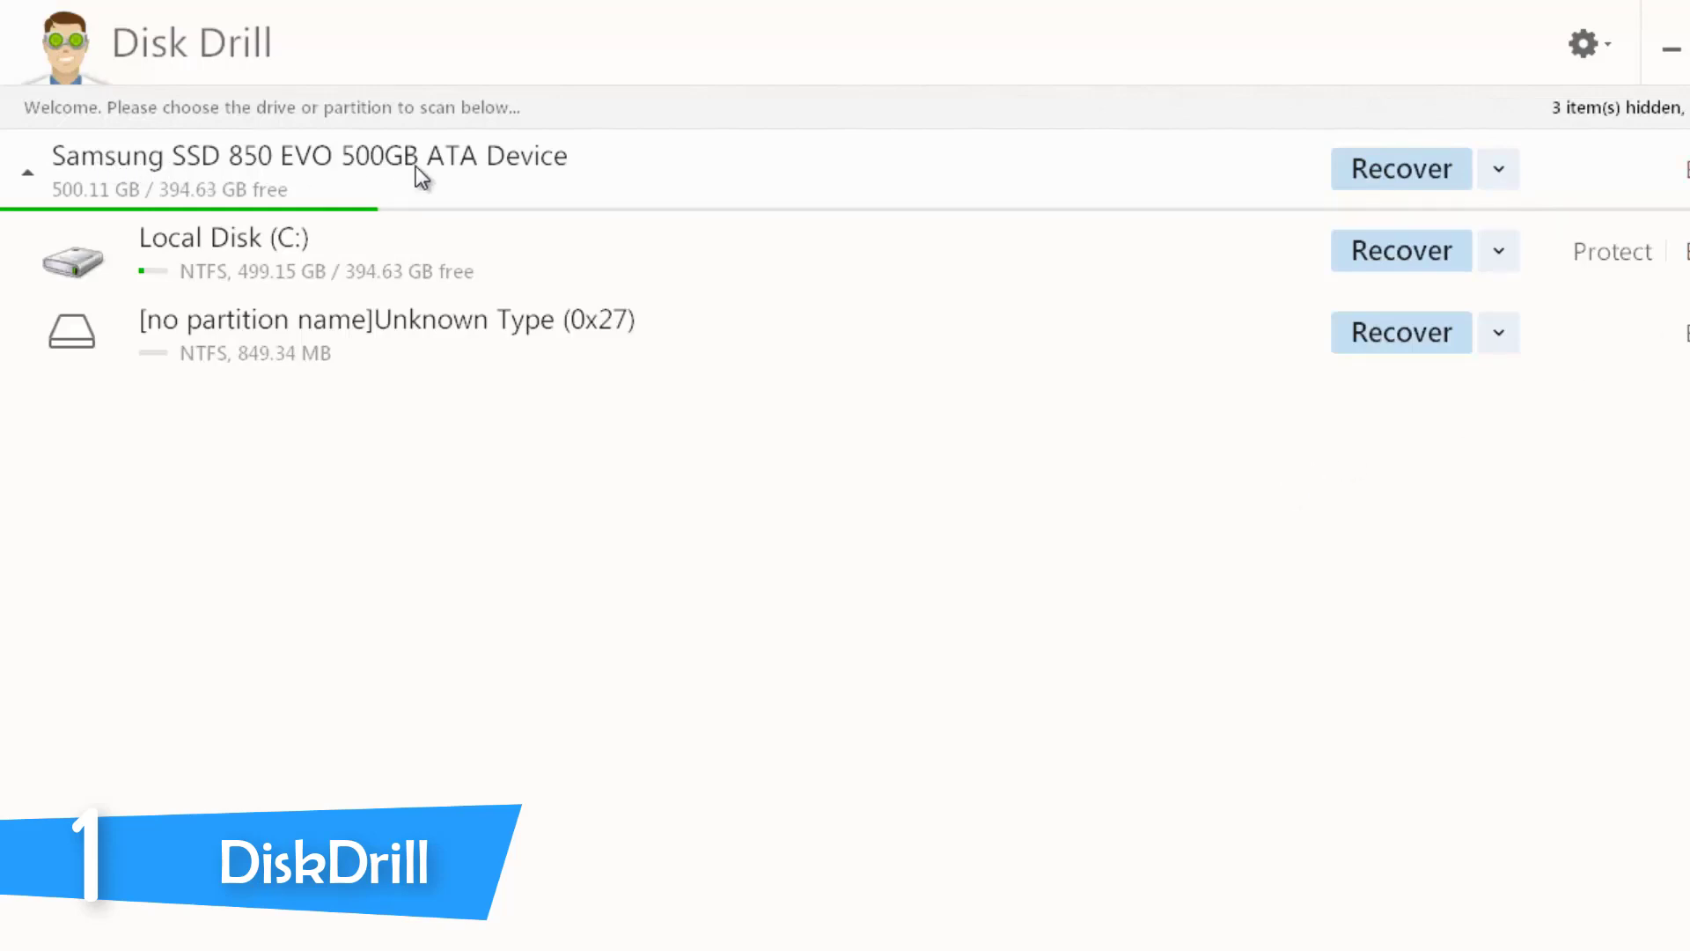
{"action": "left_click", "coordinate": [1498, 169]}
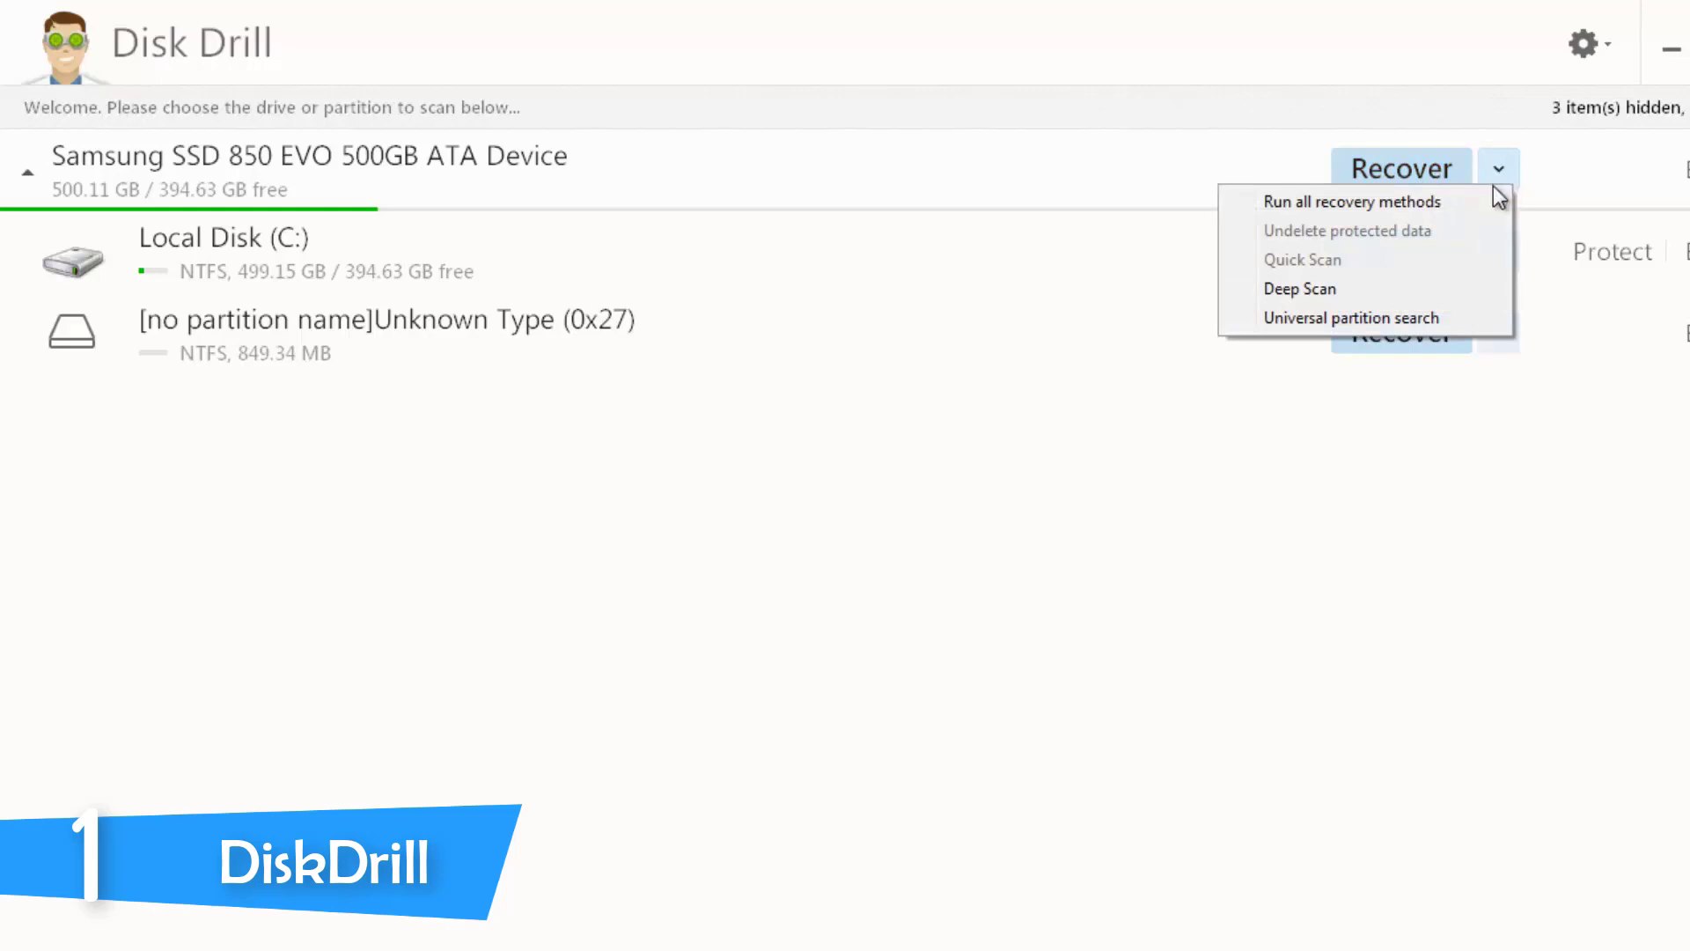